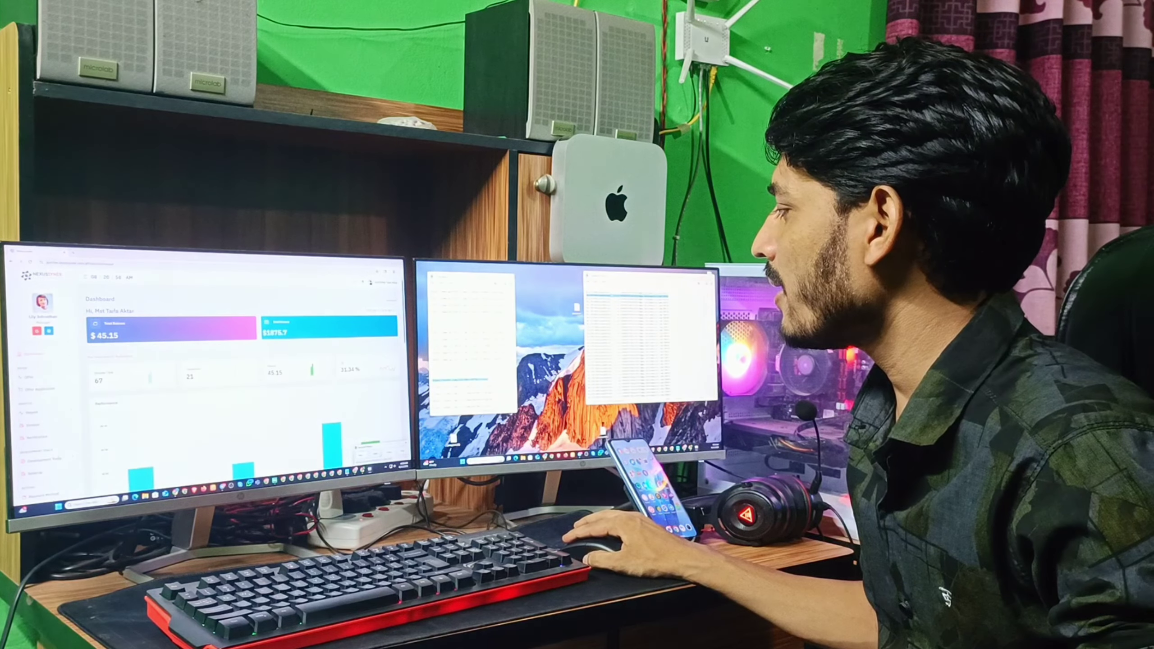
Highlight the Conversion 21 and Payout 45.15 figures, reload the dashboard twice, then switch to Telegram.
click(319, 419)
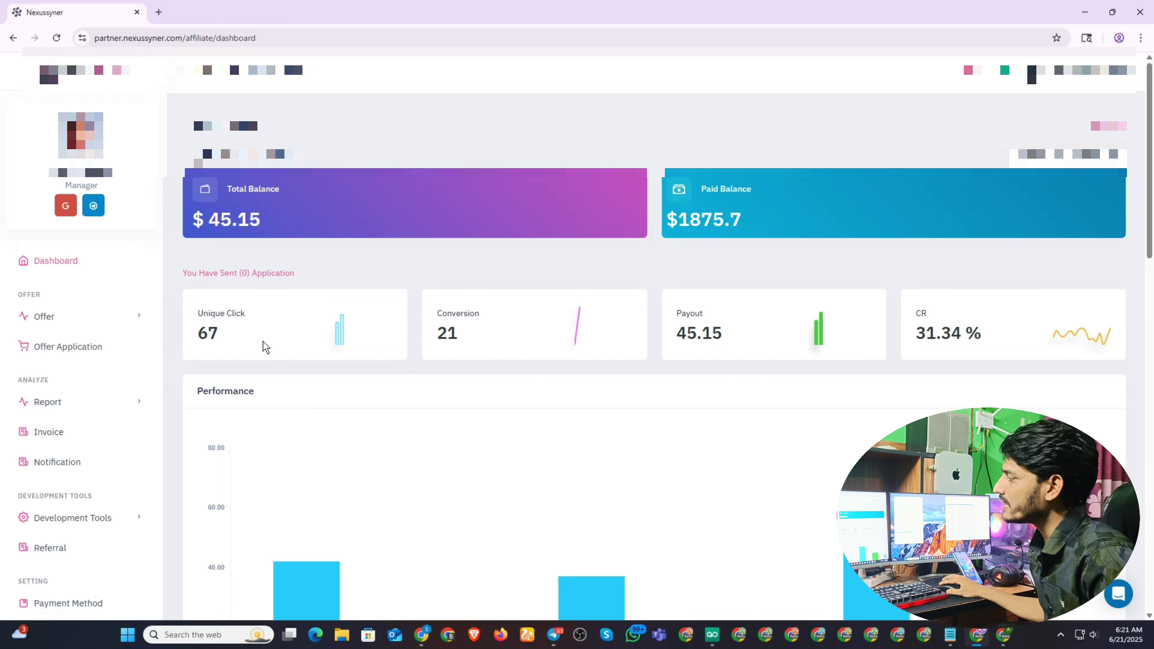
double_click(442, 338)
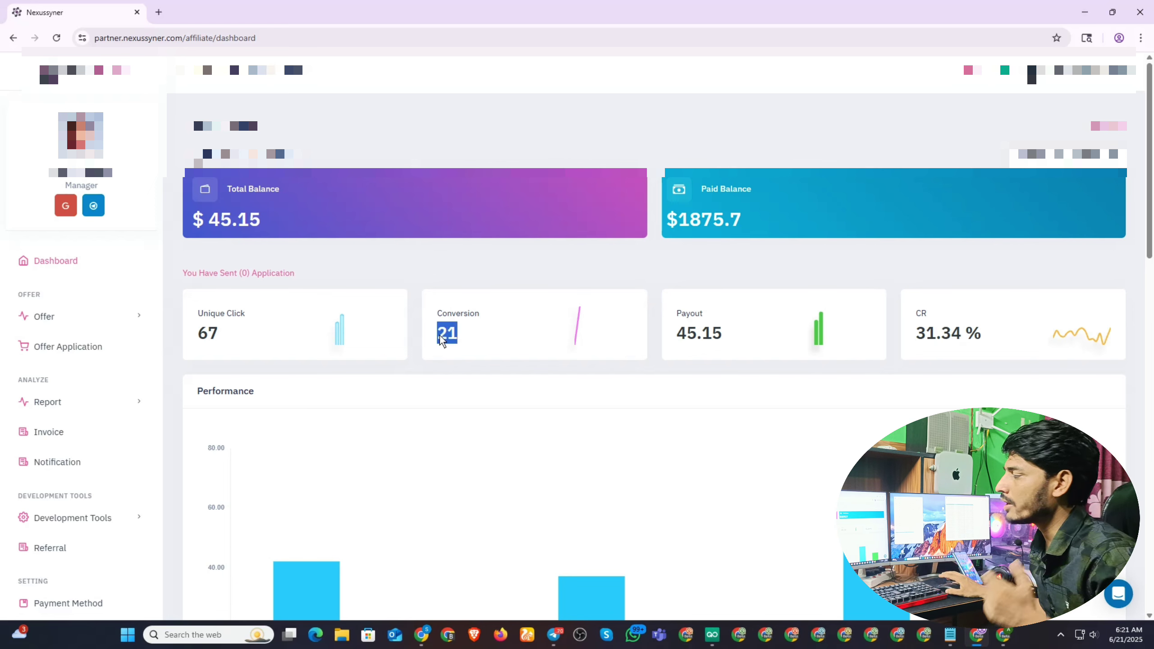
drag(745, 332, 667, 335)
click(55, 39)
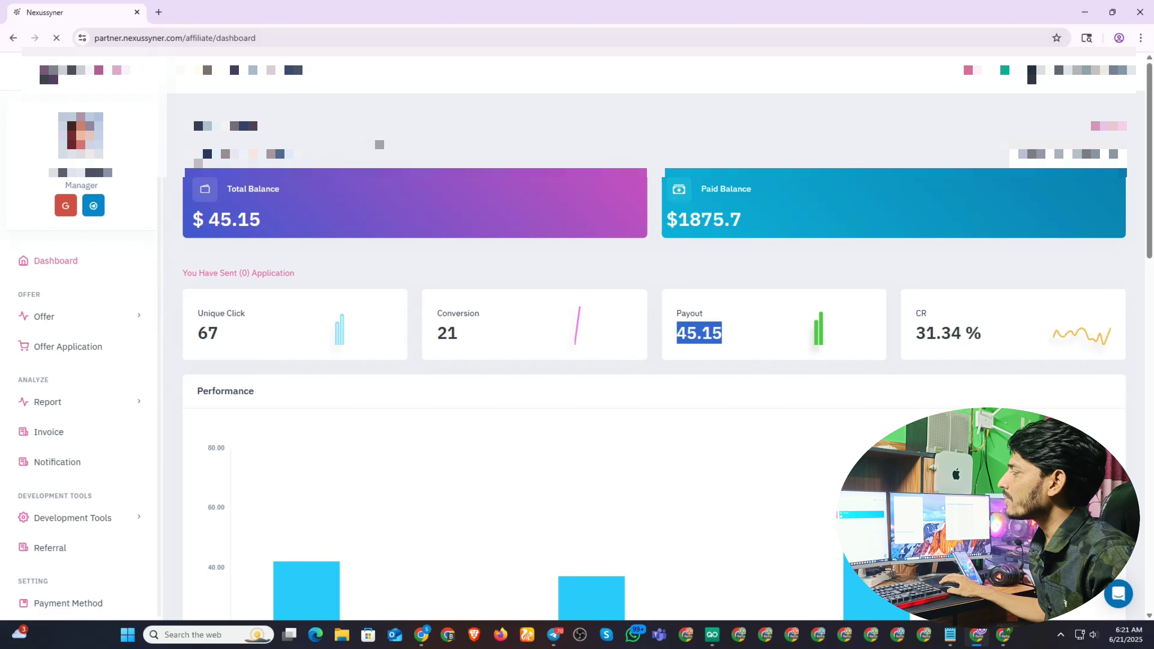
key(F5)
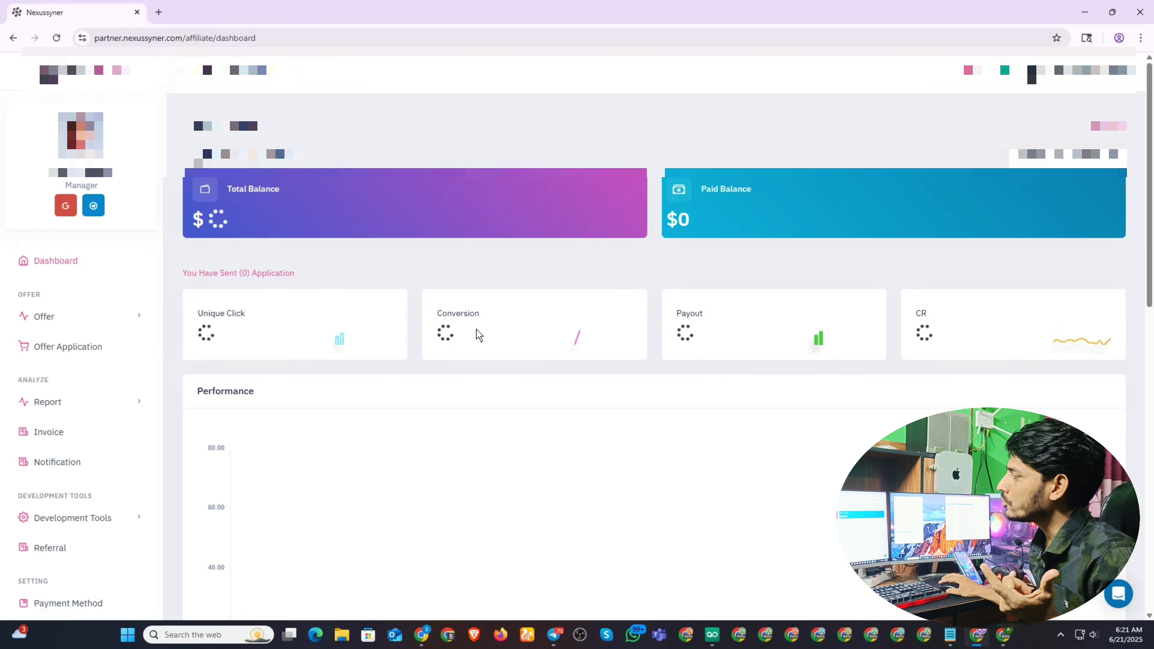
drag(750, 337, 663, 338)
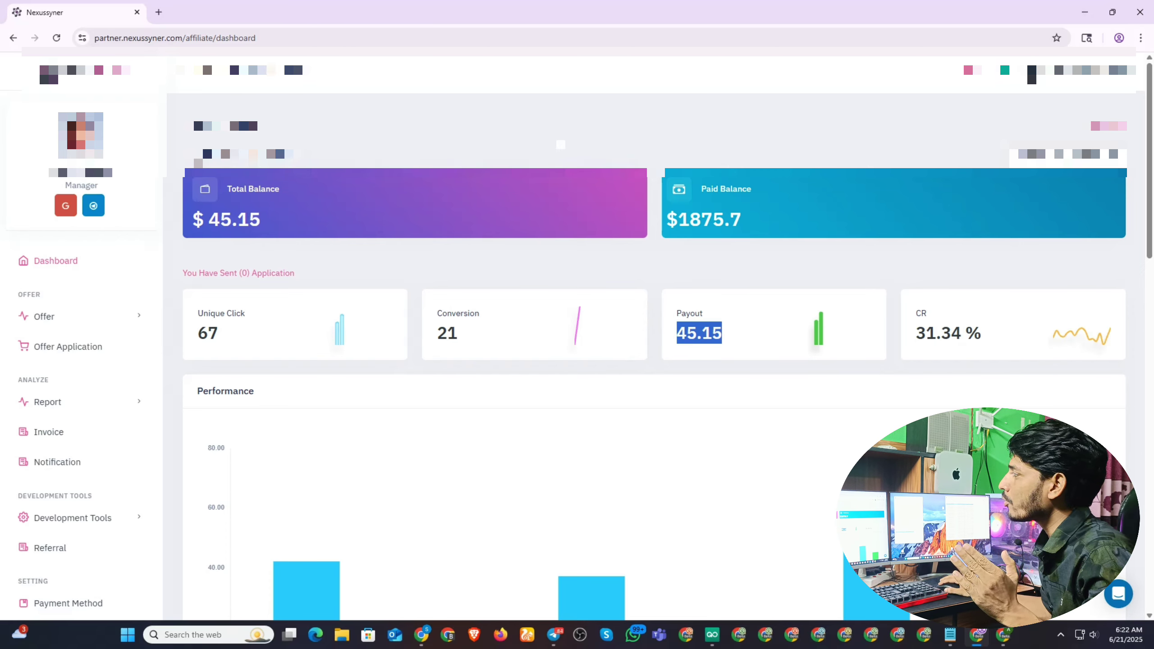
click(561, 144)
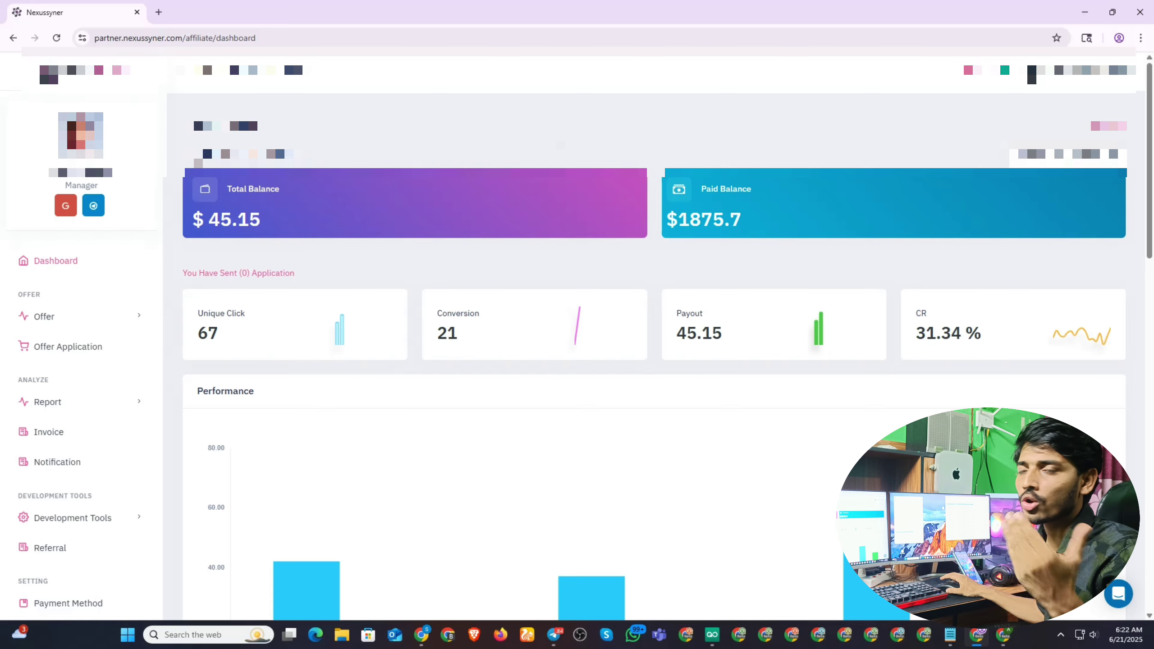
click(554, 635)
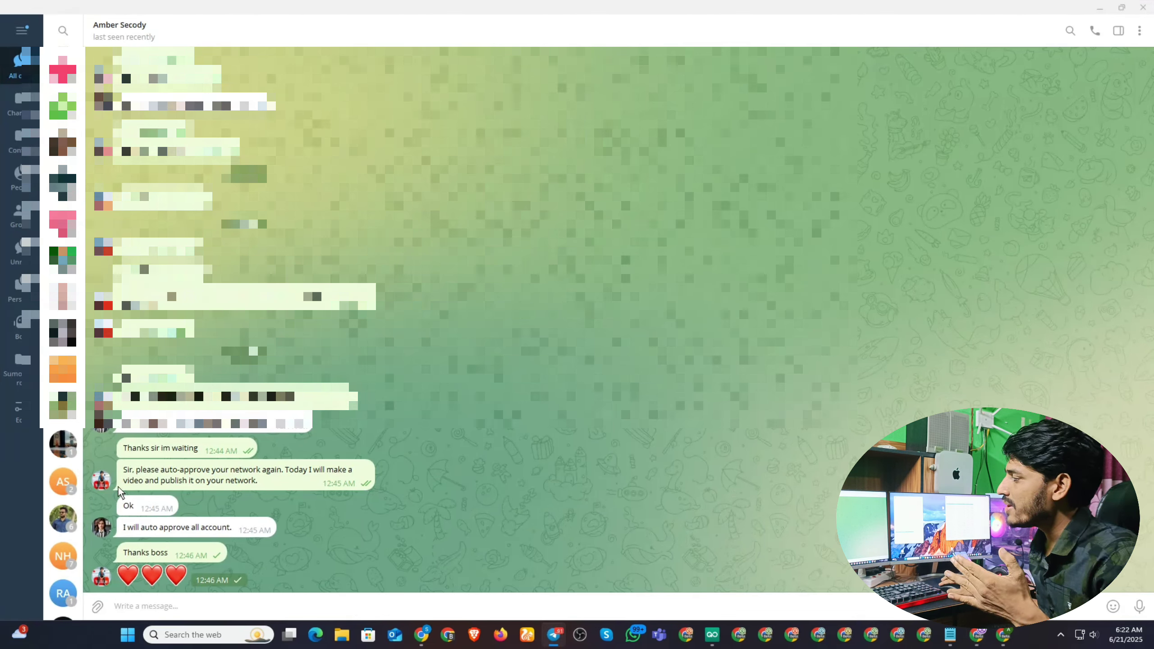
Read the Telegram conversation about auto-approval, then minimize Telegram to return to the dashboard.
mouse_move(194, 474)
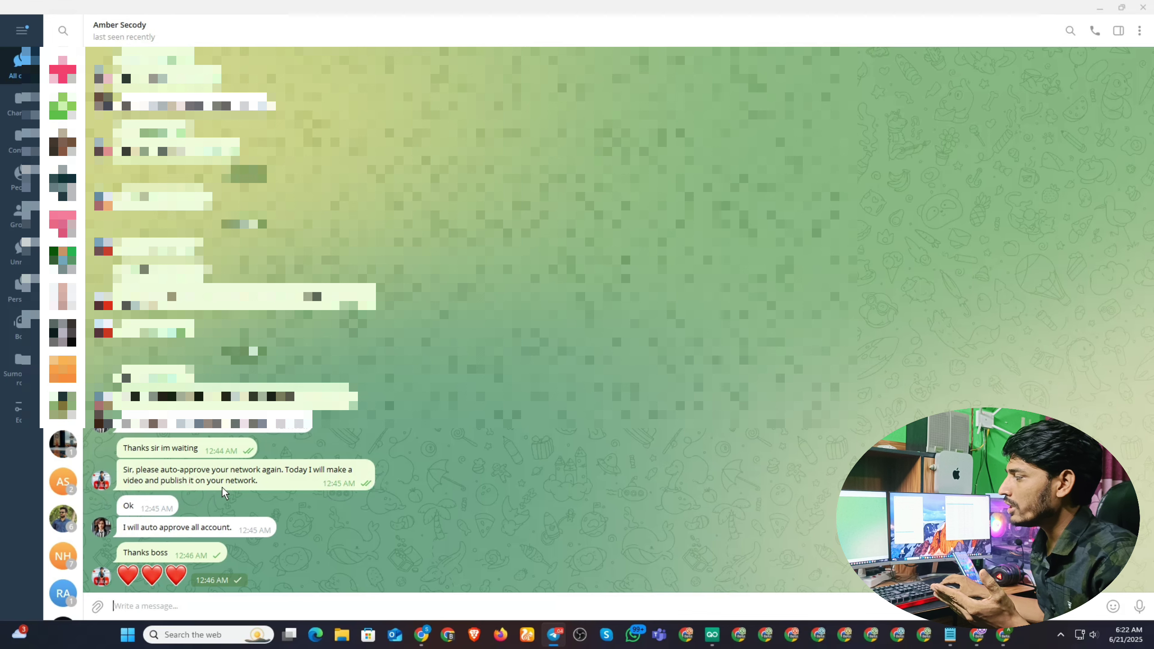
mouse_move(254, 482)
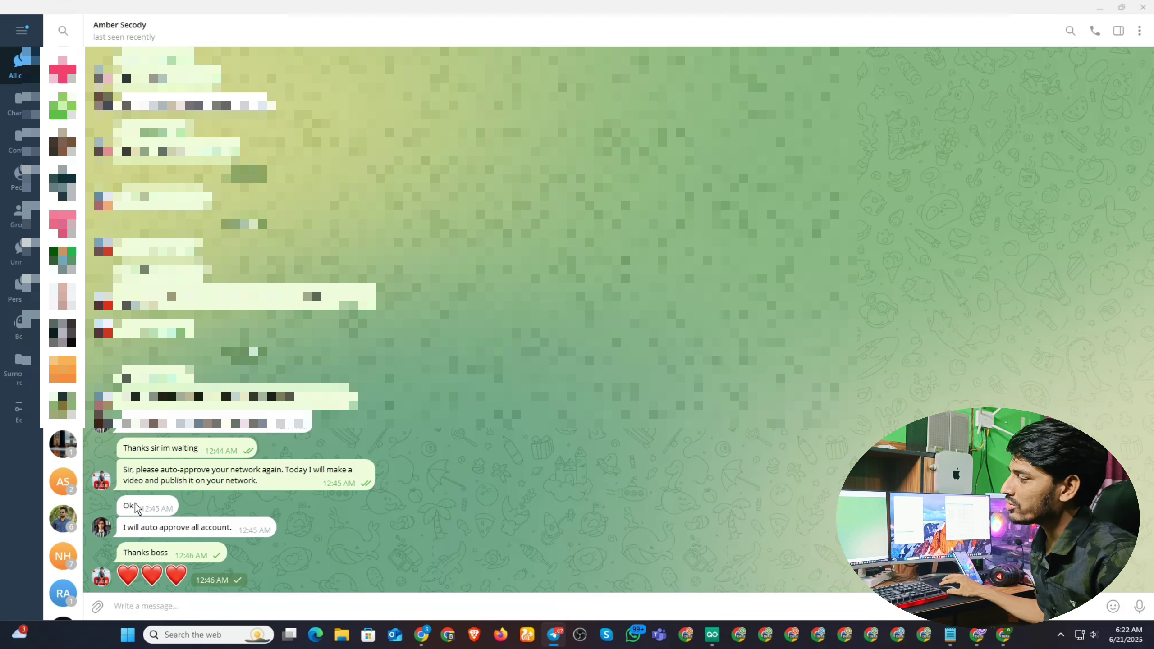
mouse_move(126, 510)
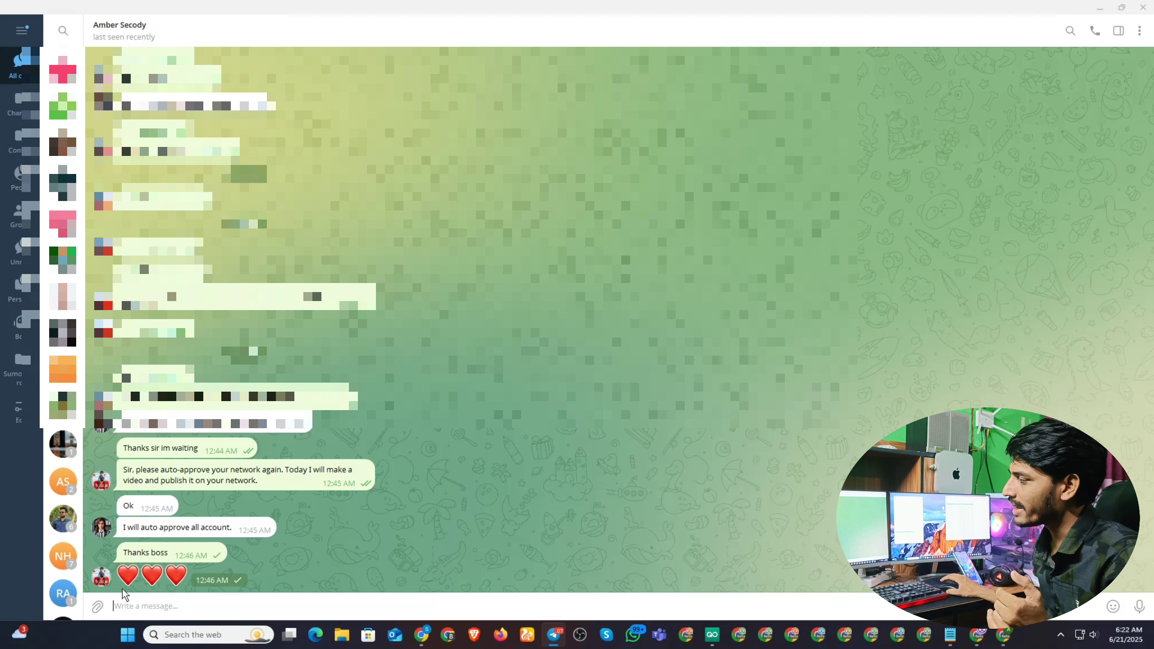
mouse_move(173, 554)
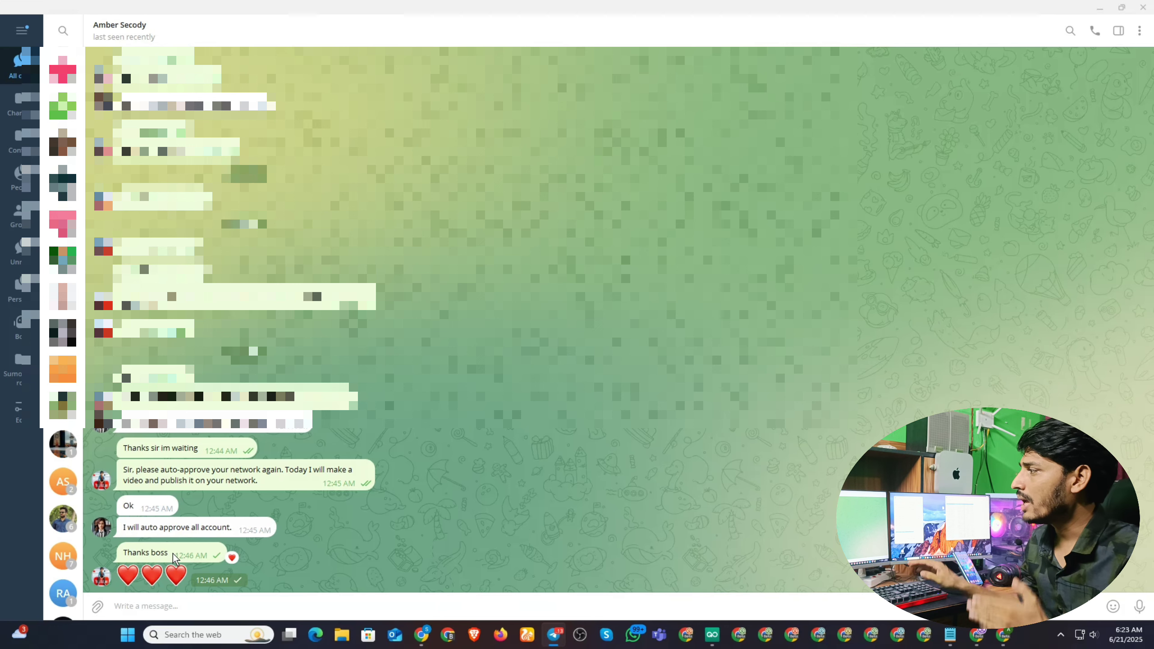
click(1099, 8)
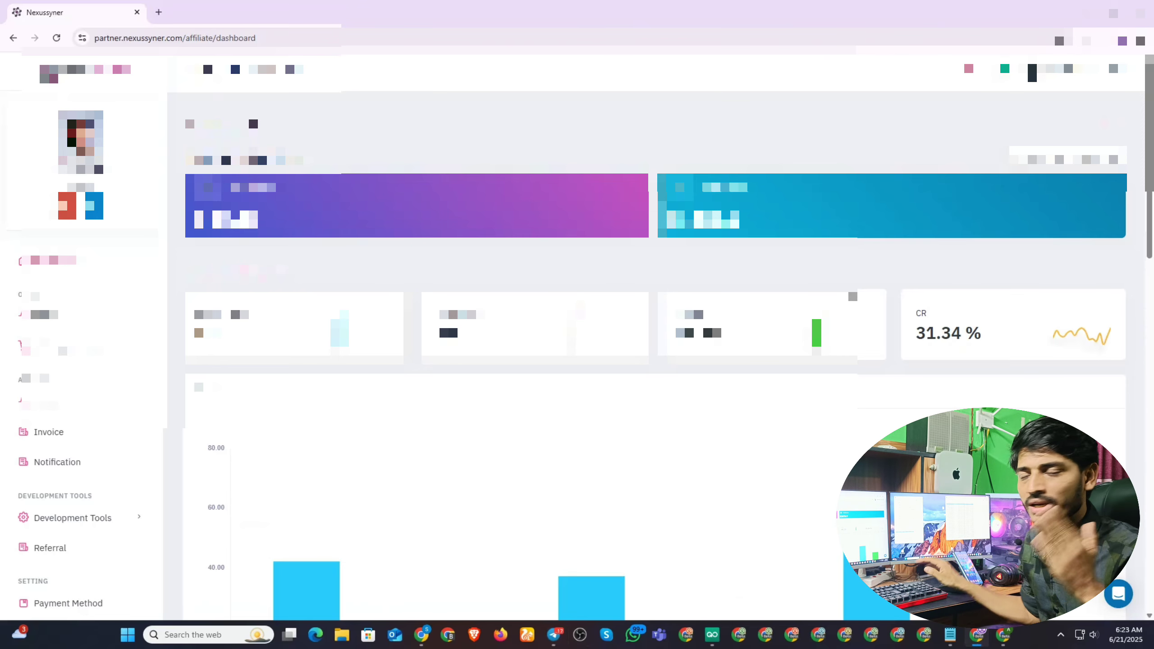
key(F5)
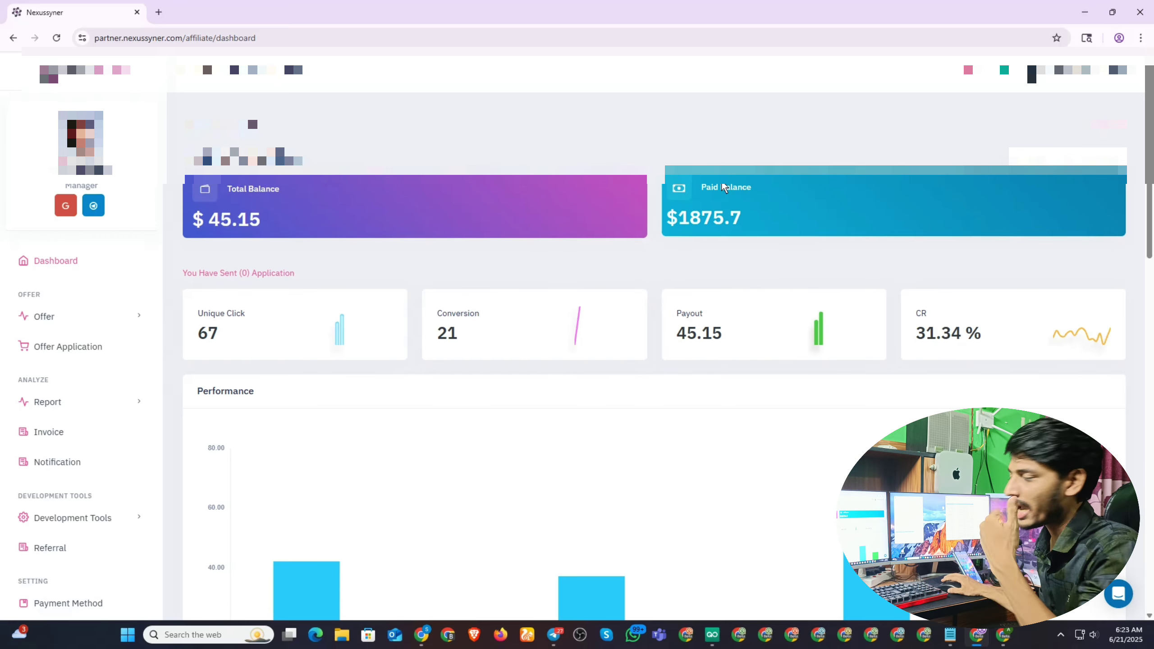
click(421, 635)
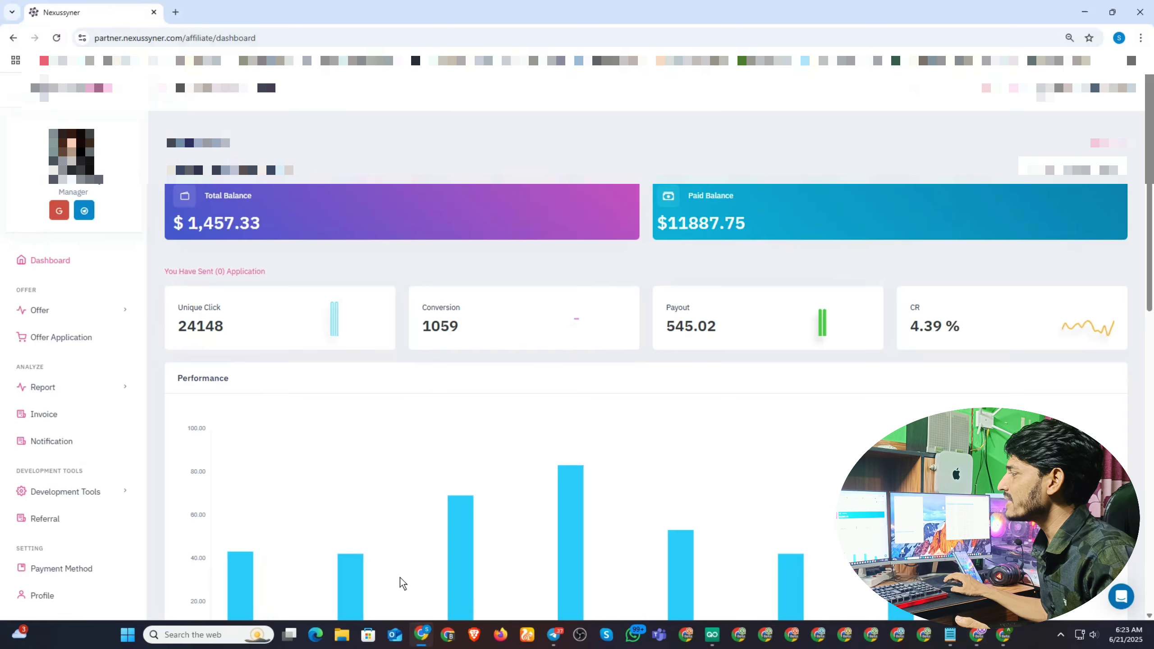
drag(717, 325, 663, 325)
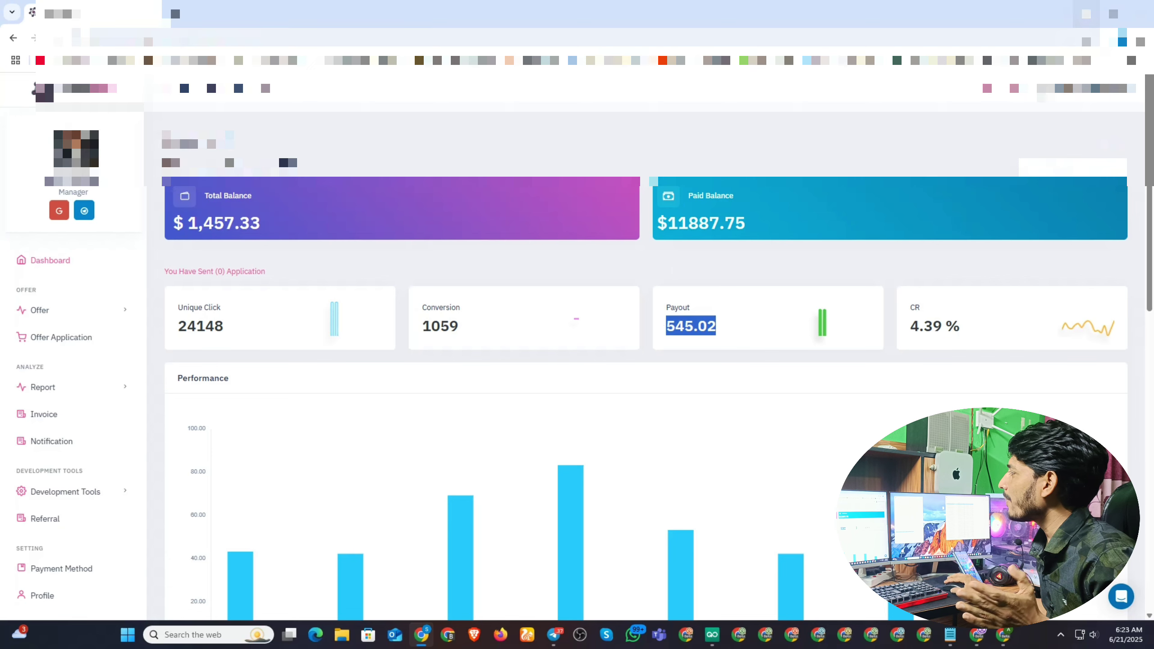
click(977, 634)
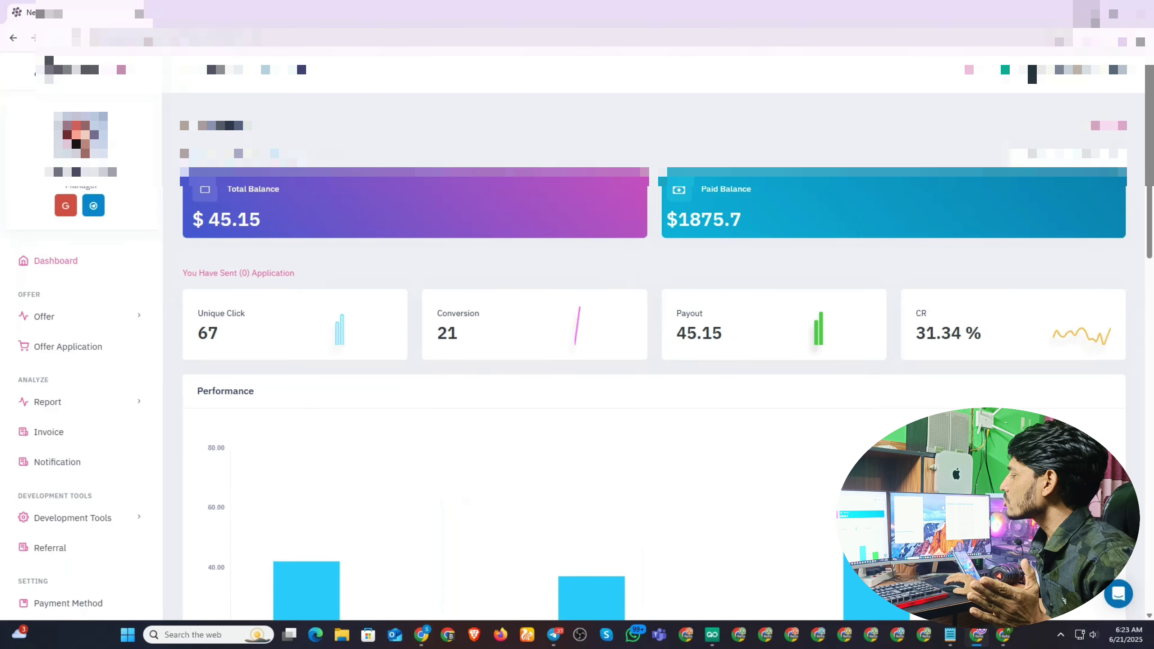
Switch to the Chrome window holding the Gmail inbox and a blank new tab.
click(1009, 638)
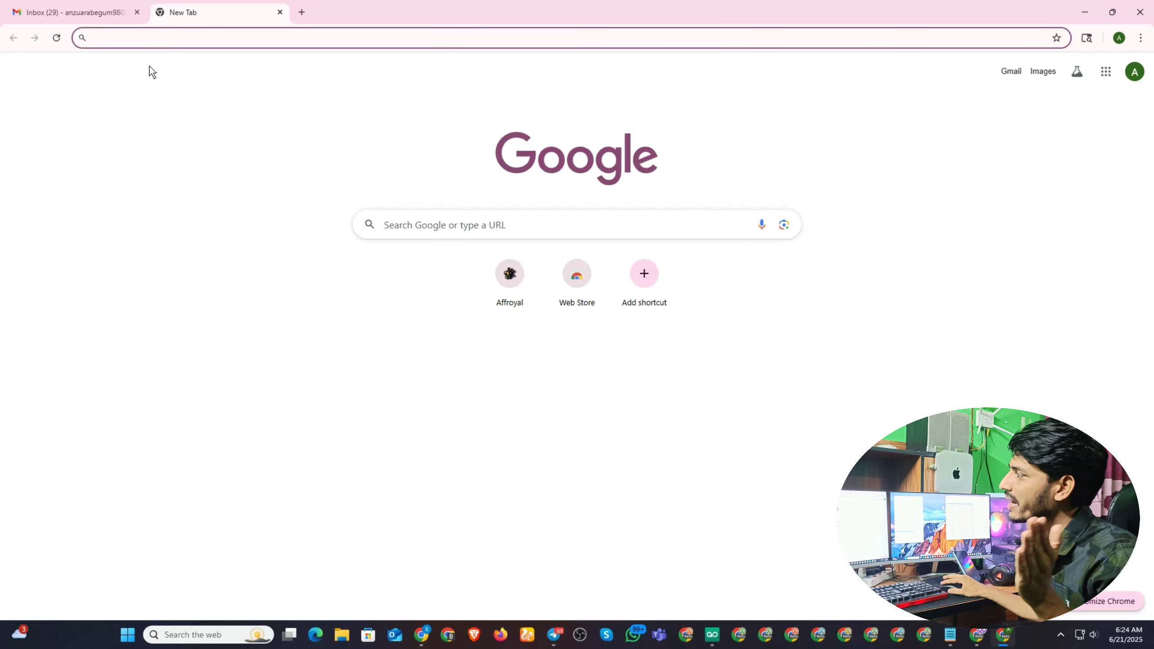
click(130, 38)
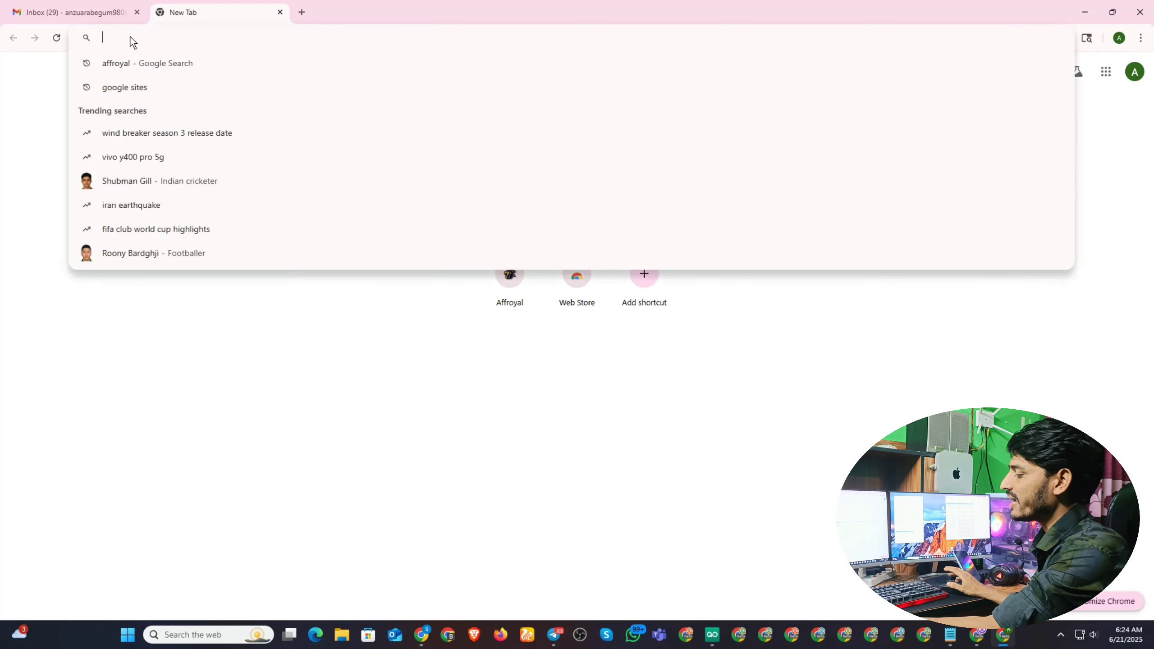
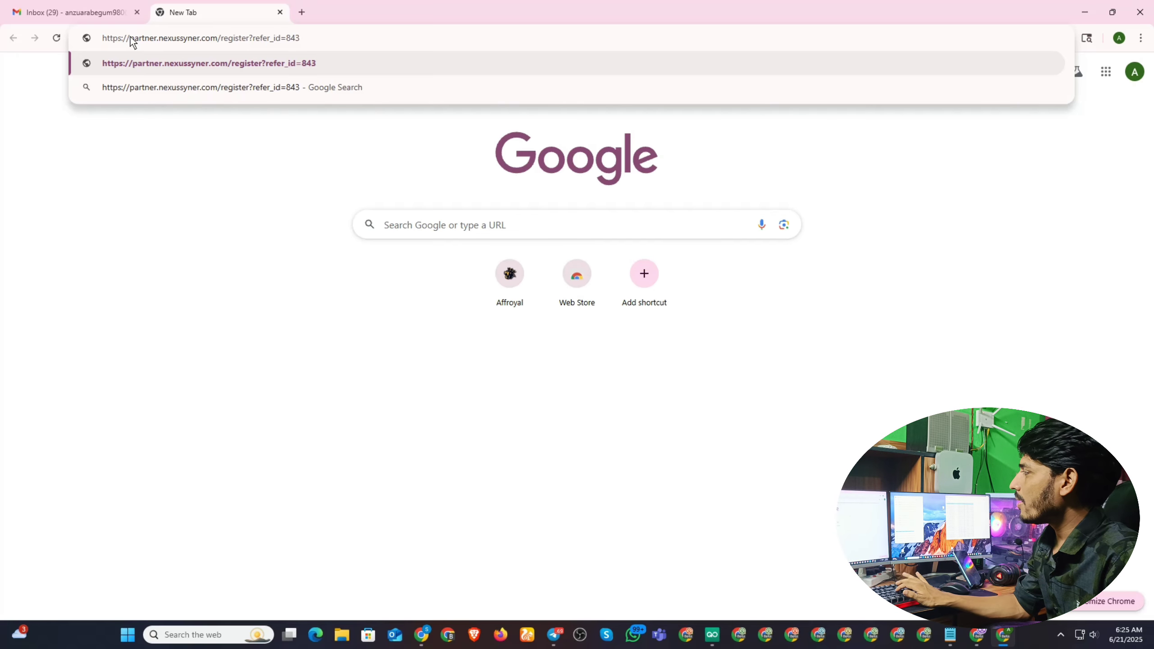
key(Return)
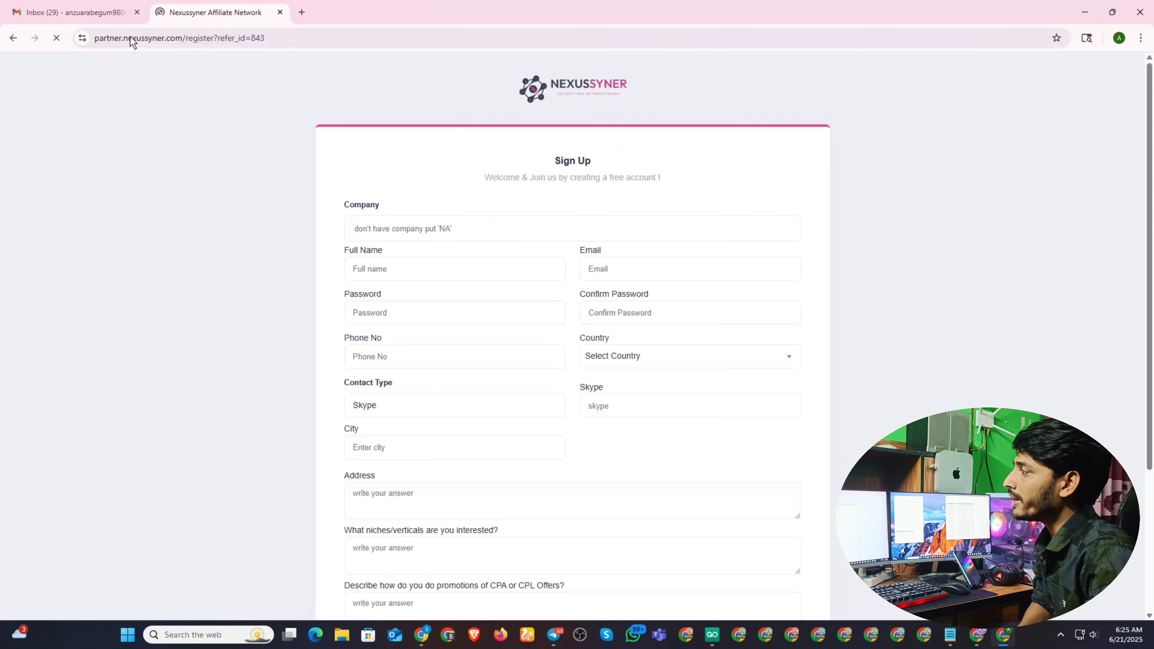
scroll(327, 122, down, 4)
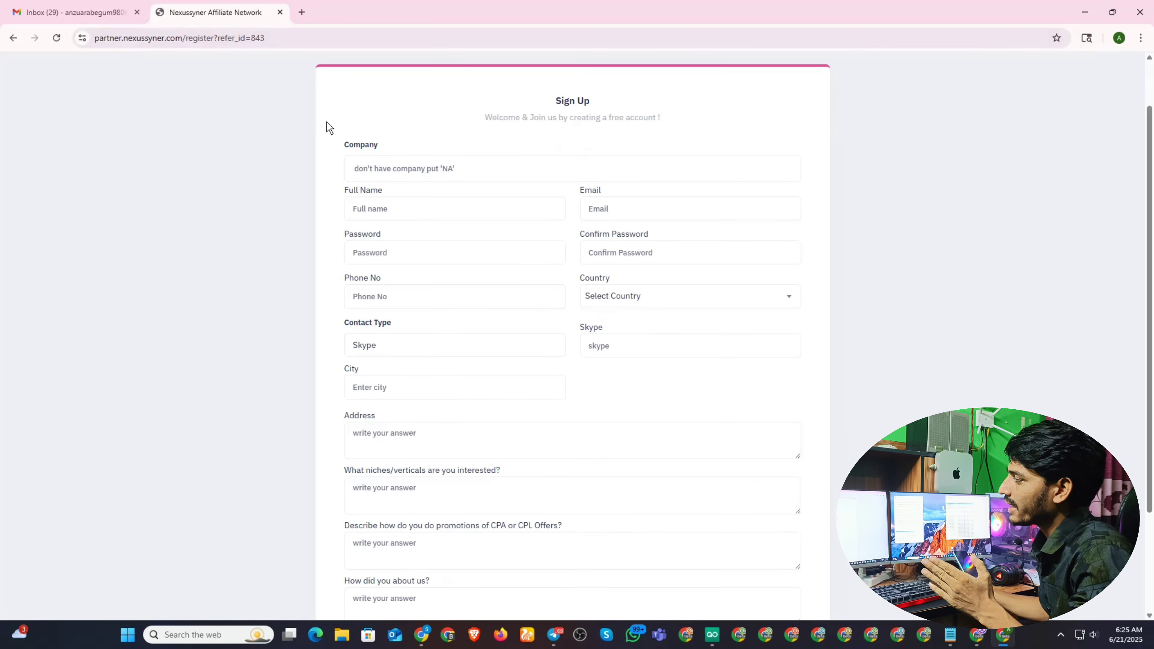
scroll(507, 308, up, 4)
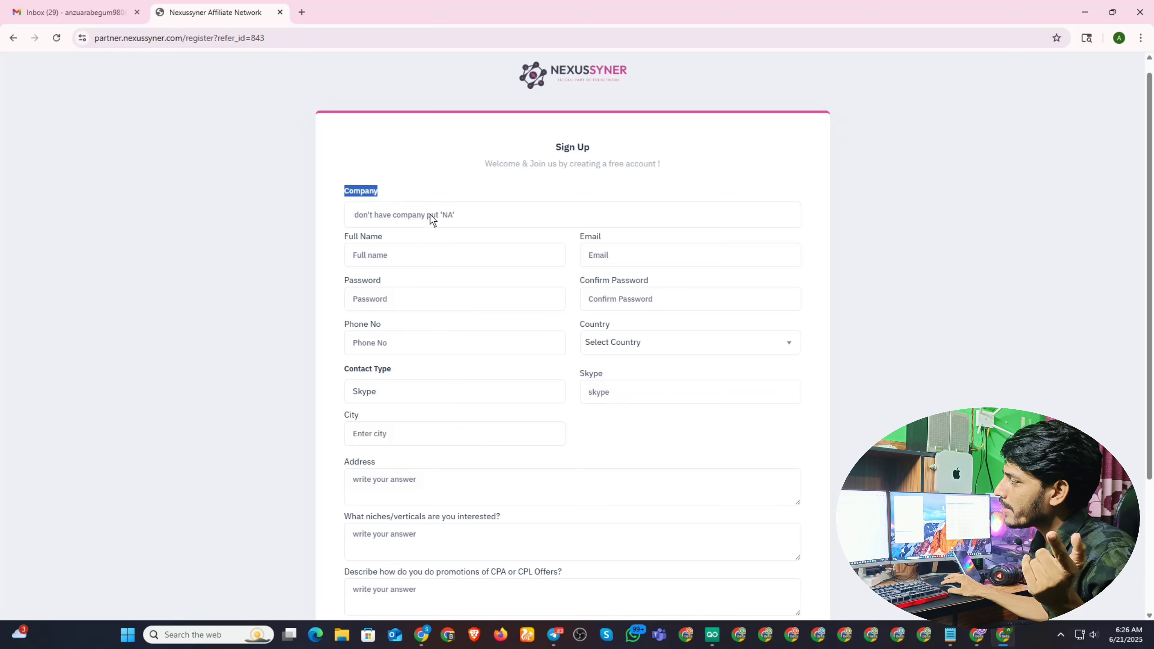
Enter the company name and the applicant's full name on the sign-up form.
click(390, 216)
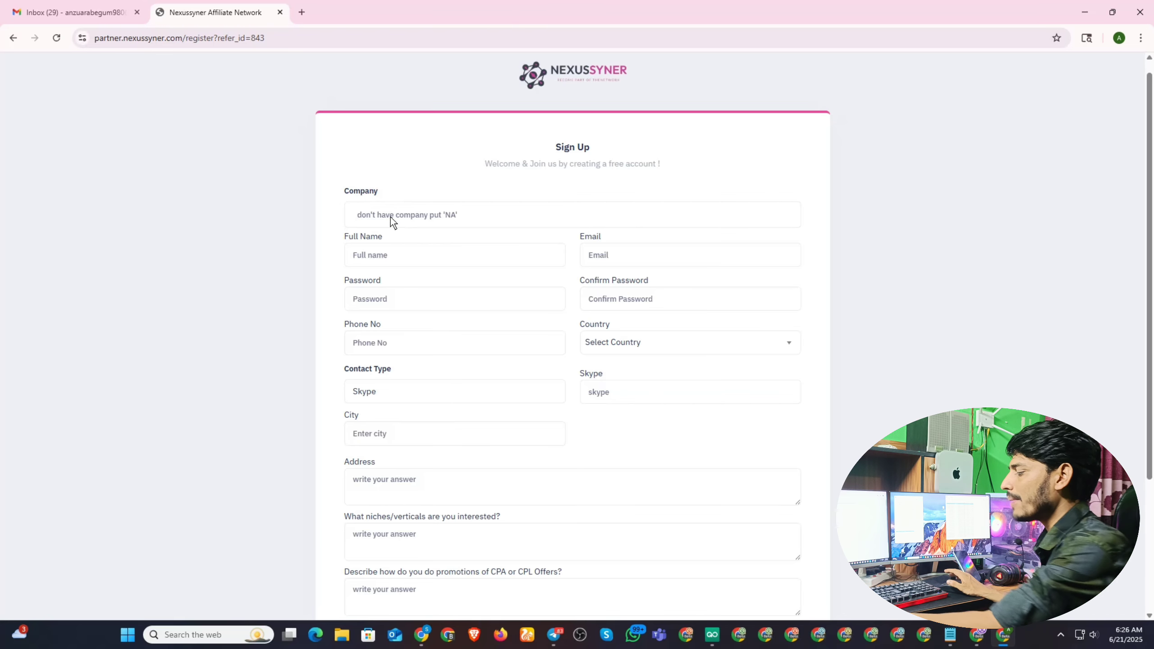
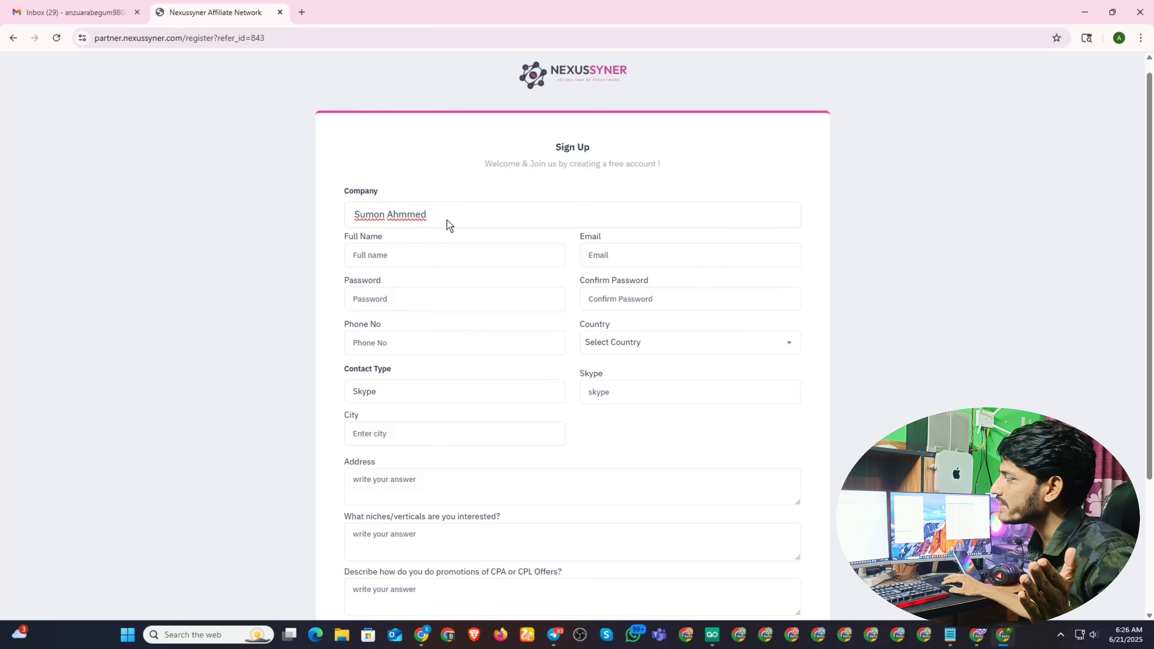
drag(447, 220, 341, 220)
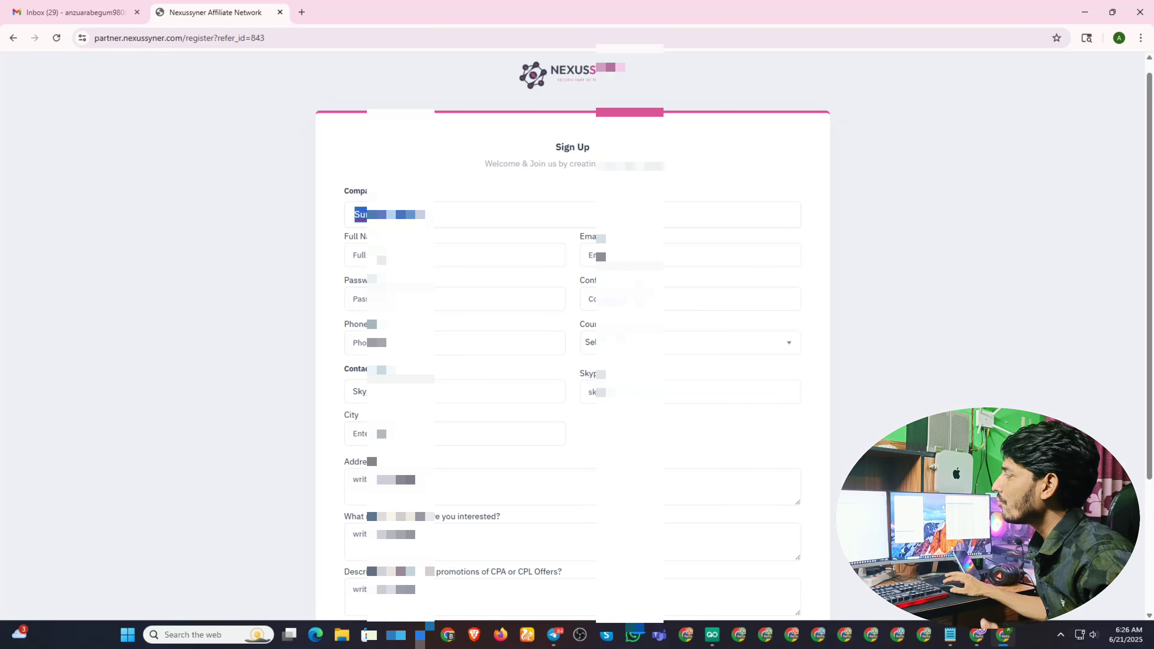
click(456, 253)
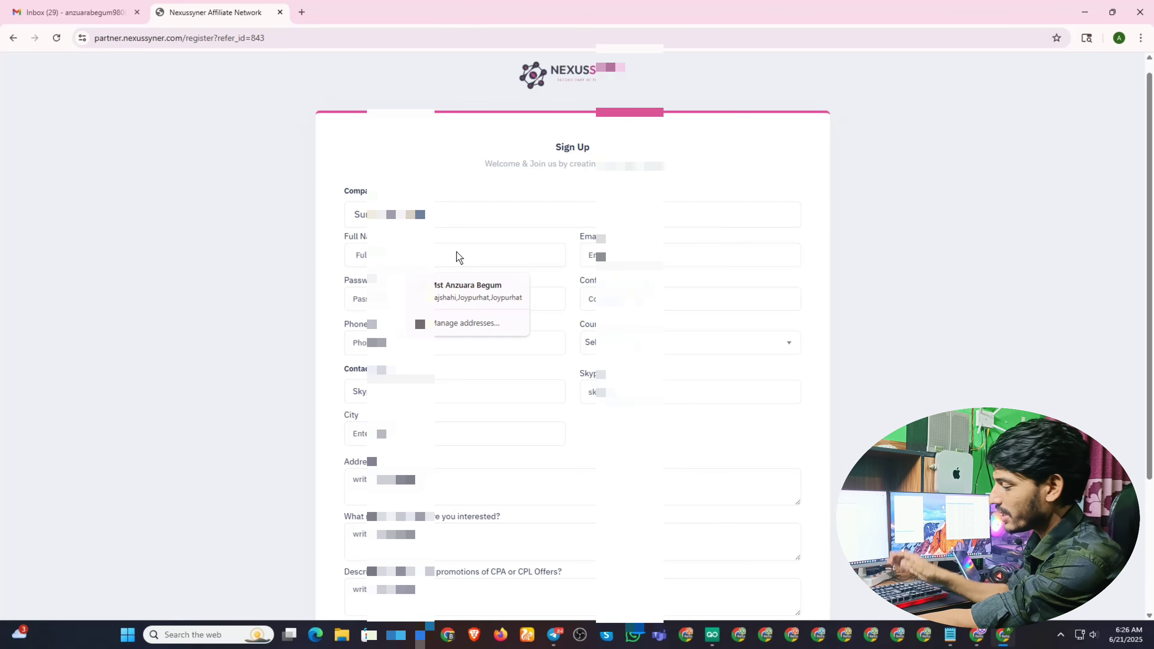
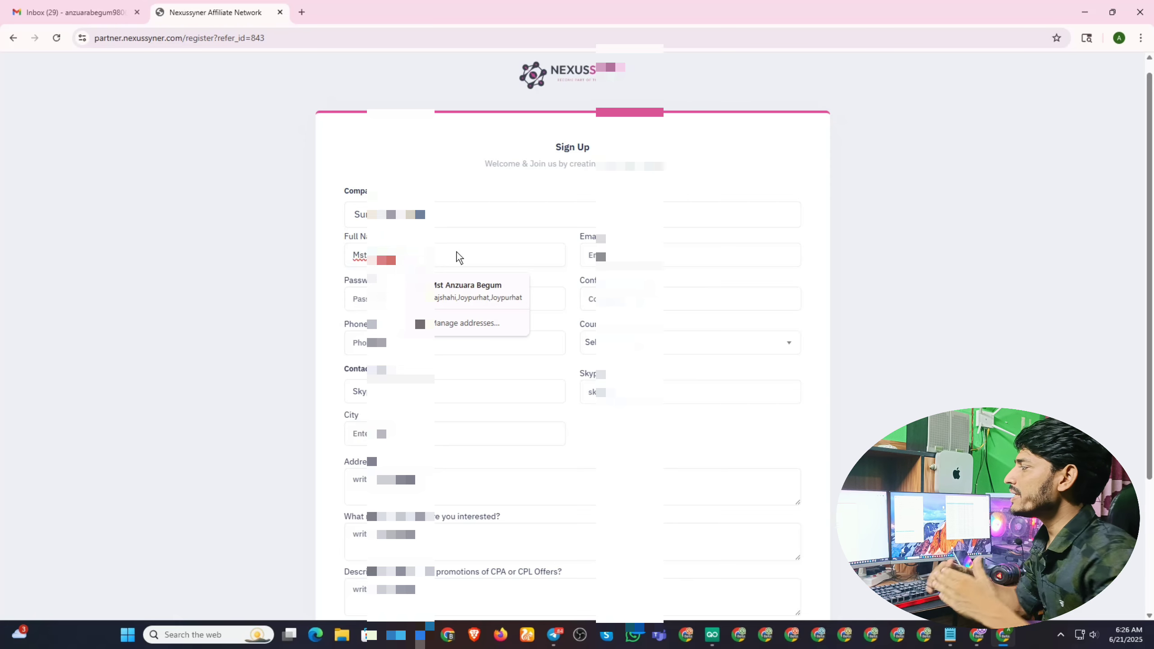
click(456, 156)
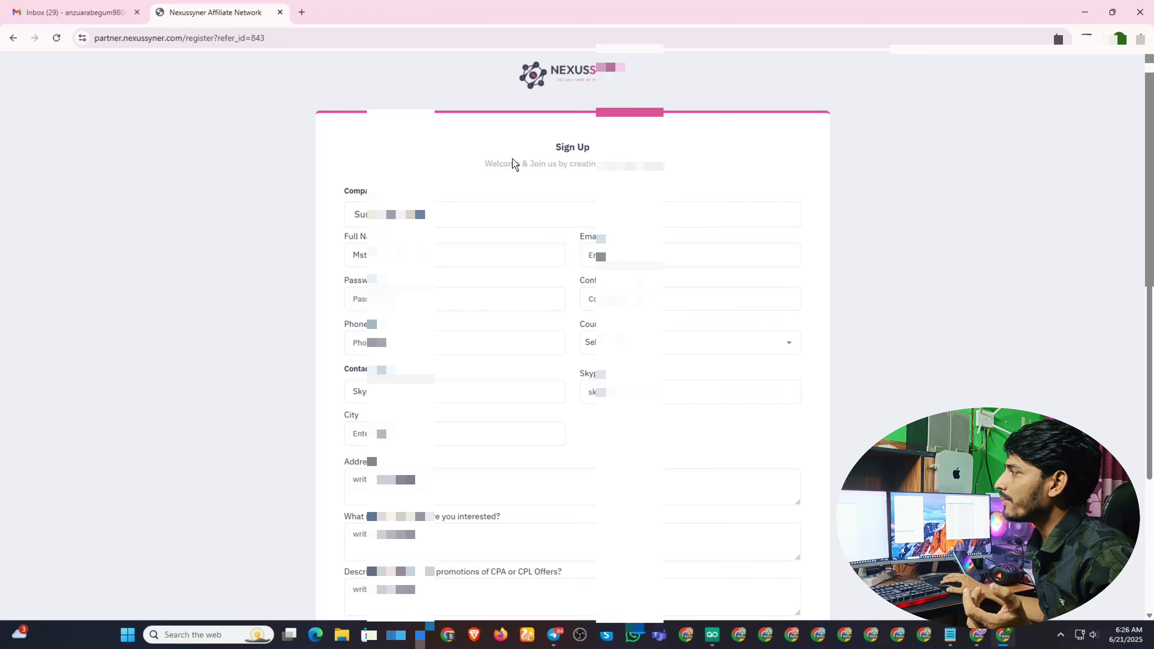
Check the Google account's e-mail address in the Gmail tab's account panel.
click(69, 12)
click(1136, 72)
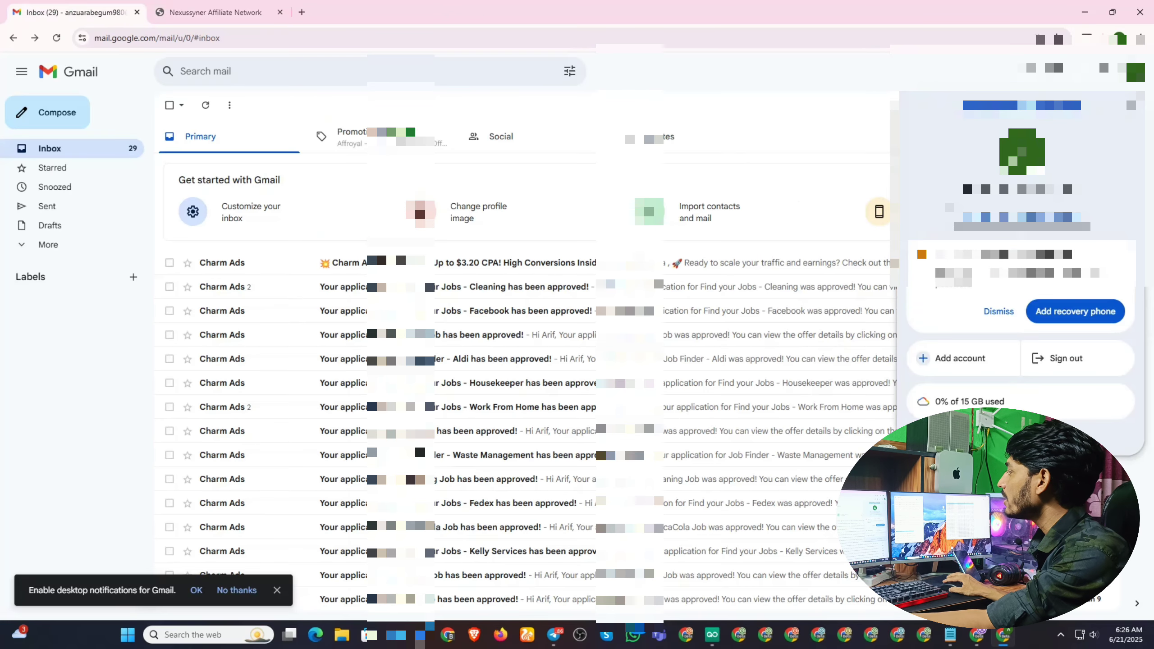
click(1131, 106)
Fill the Email field with the saved Gmail address from Chrome's autofill suggestion.
click(231, 7)
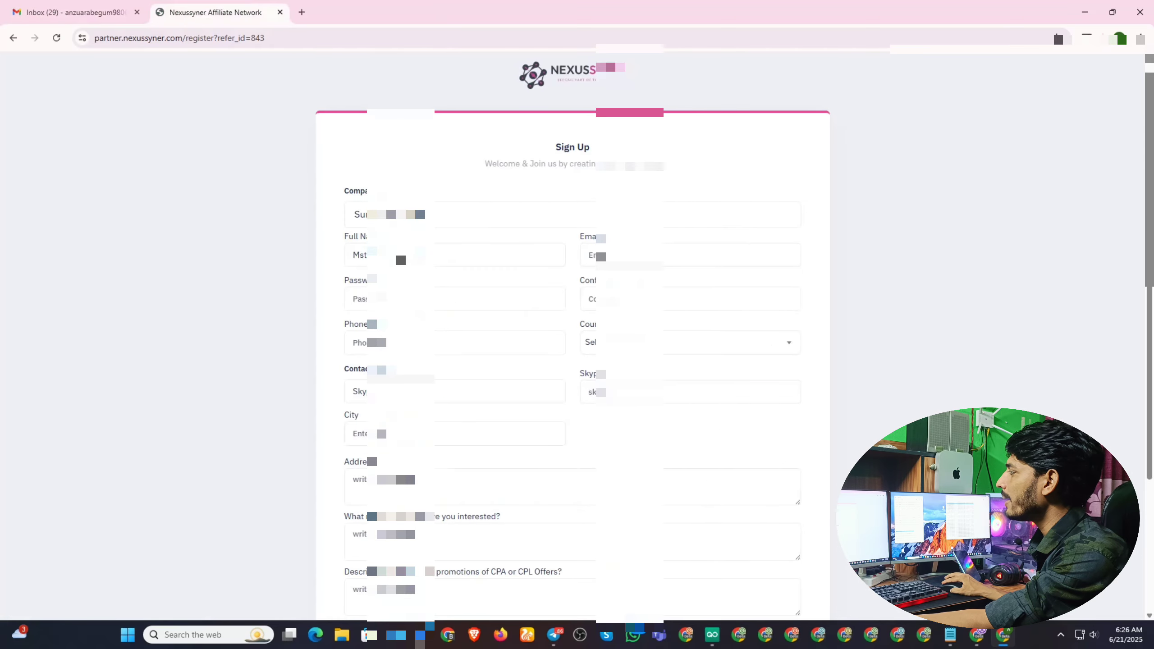
click(591, 257)
key(Down)
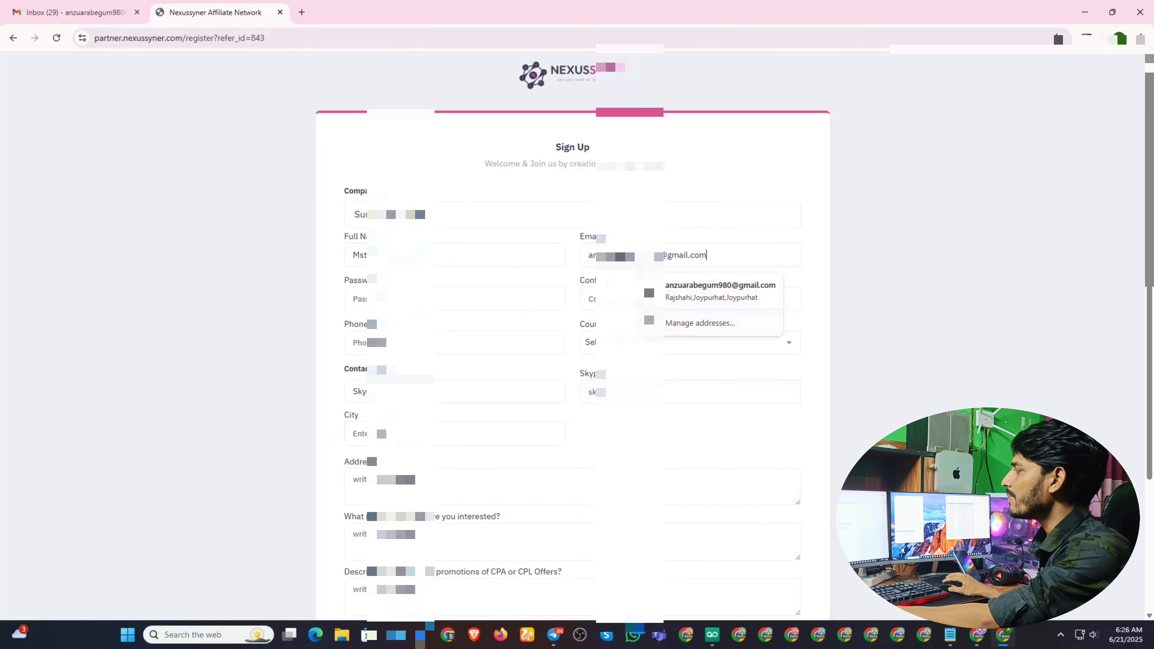
key(Return)
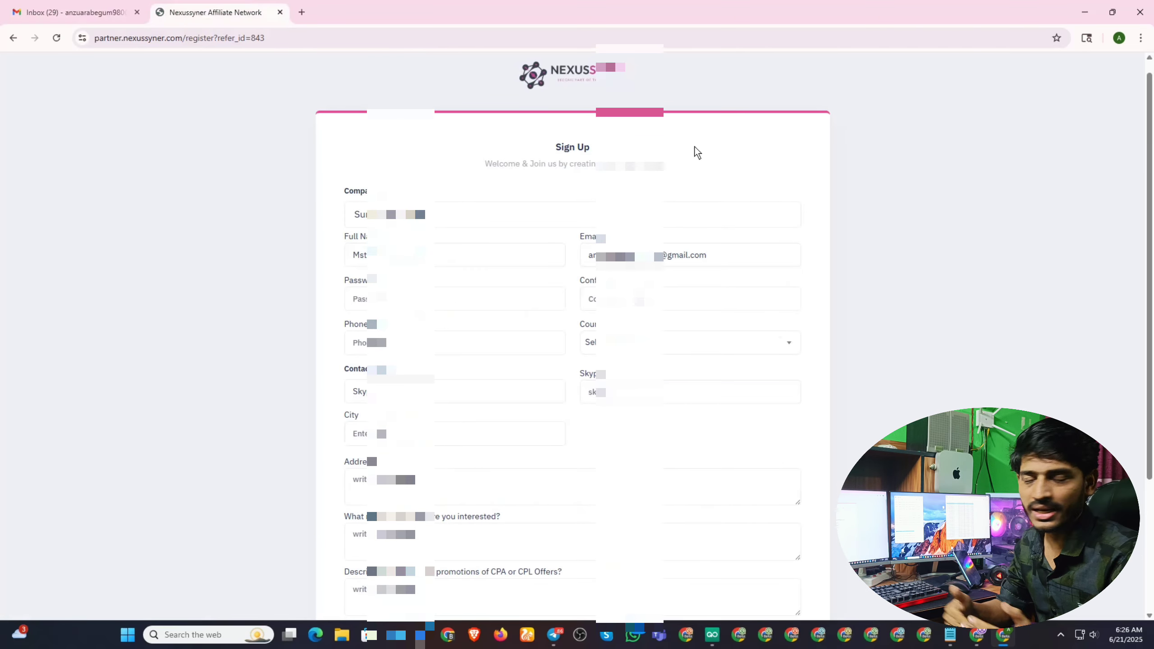
Type the account password into both the Password and Confirm Password fields.
click(448, 301)
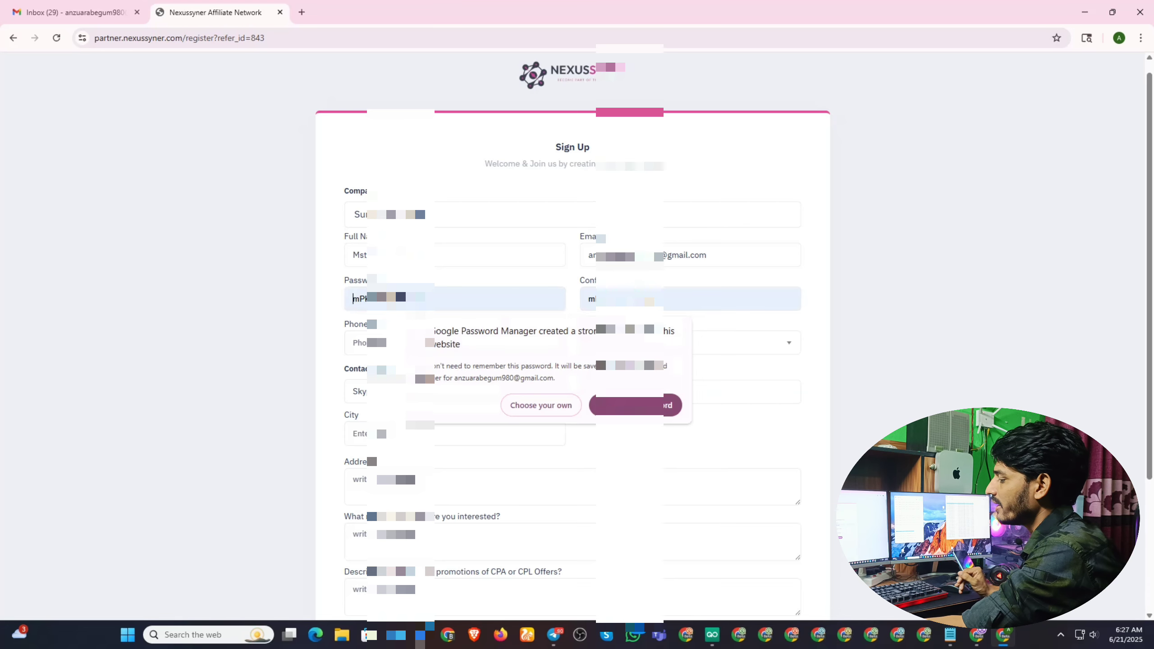
text(••••)
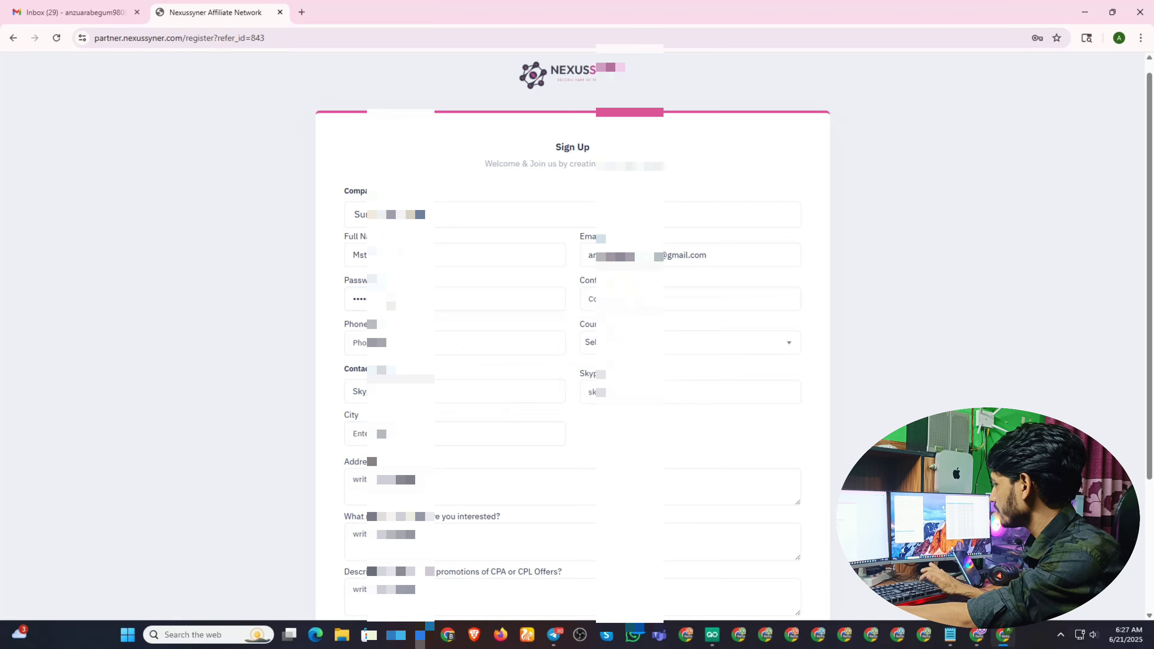
click(639, 310)
text(••)
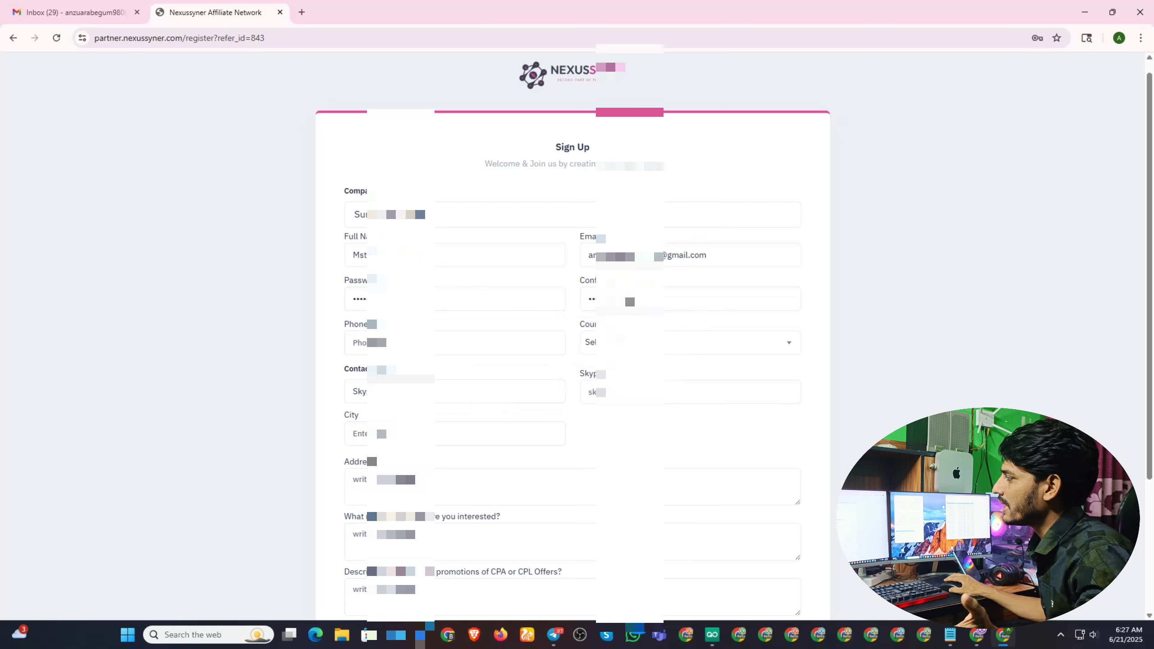
Enter the applicant's phone number in the Phone field.
scroll(544, 289, down, 3)
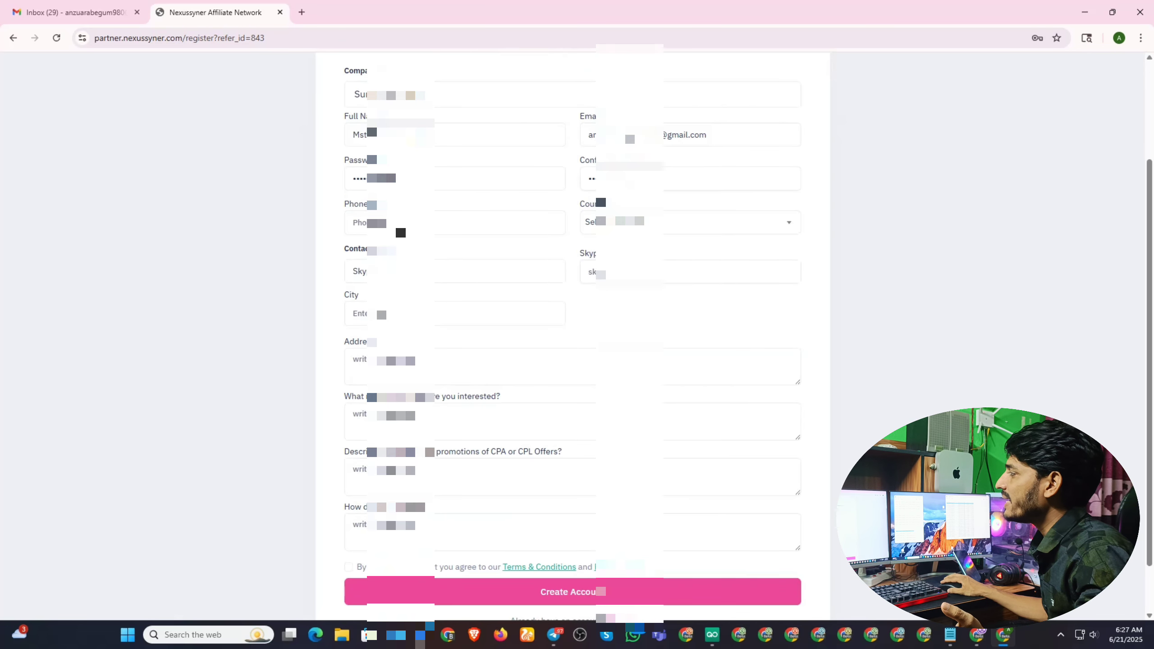
scroll(572, 319, down, 1)
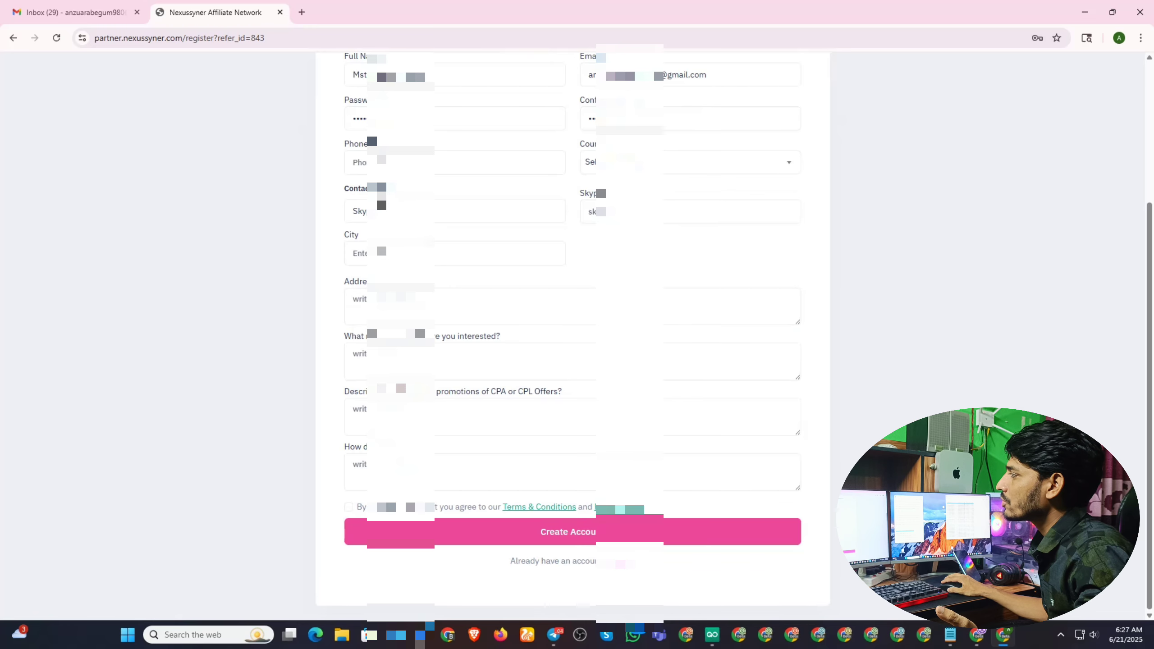
click(381, 167)
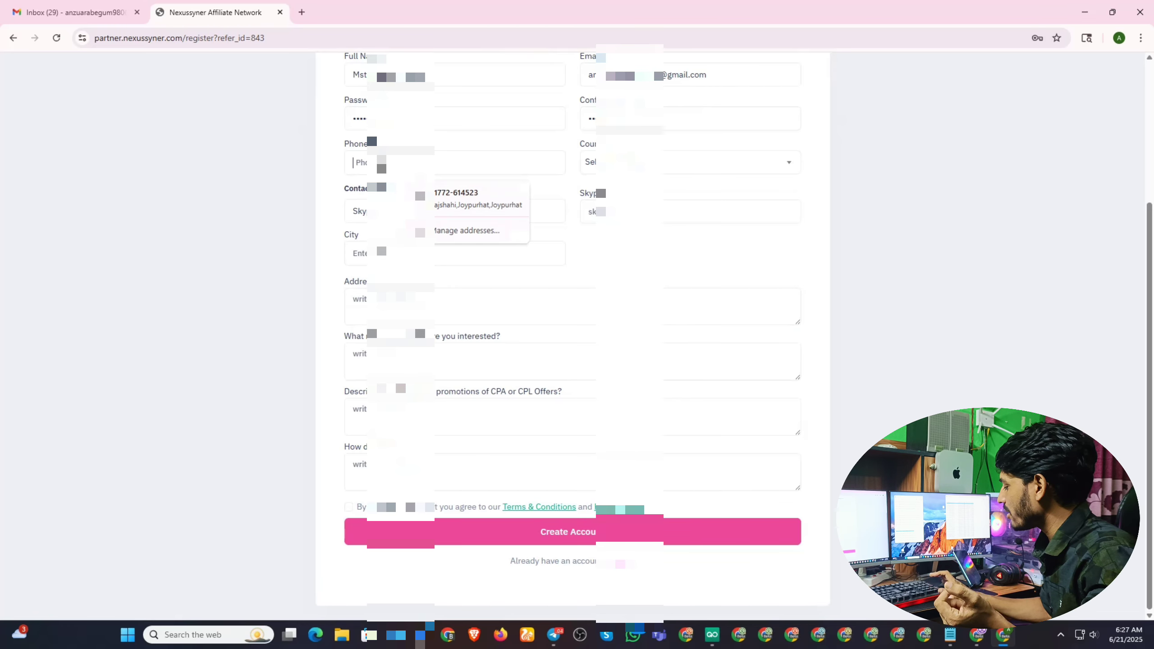
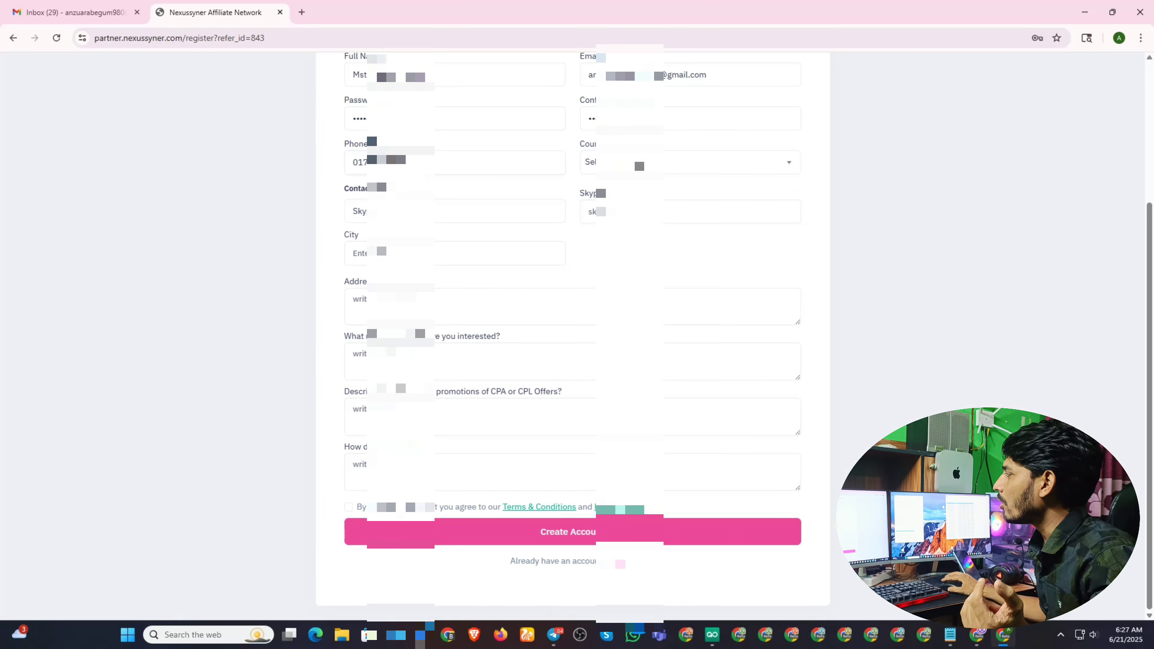
Select Bangladesh from the Country dropdown.
click(630, 163)
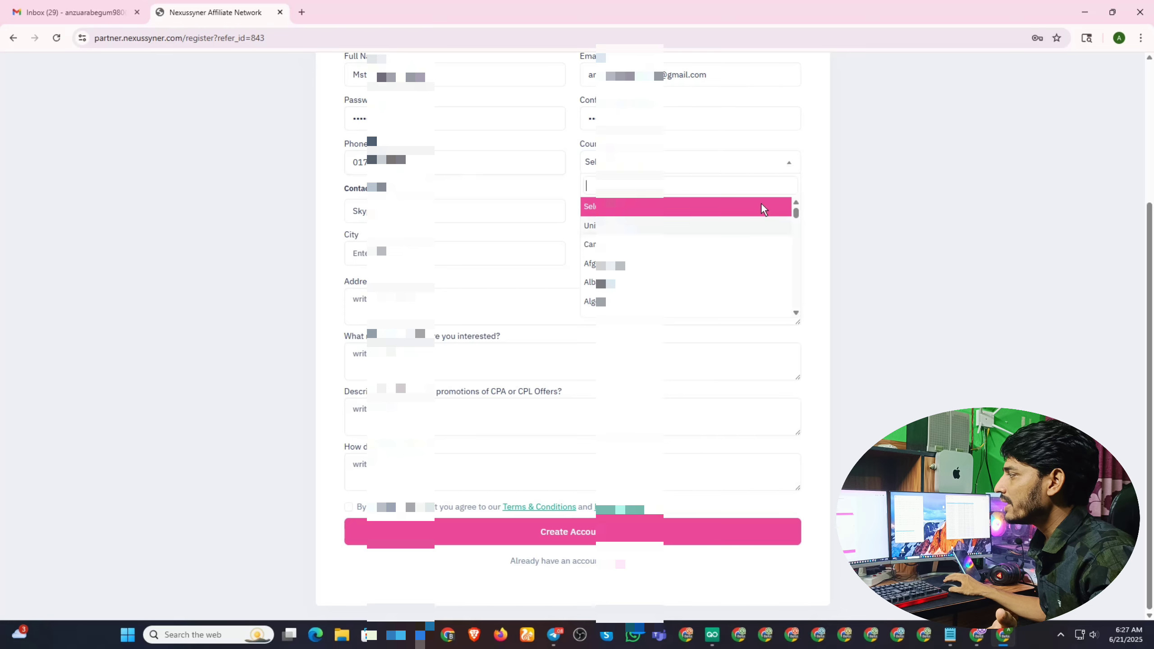
scroll(686, 255, down, 4)
scroll(659, 266, down, 3)
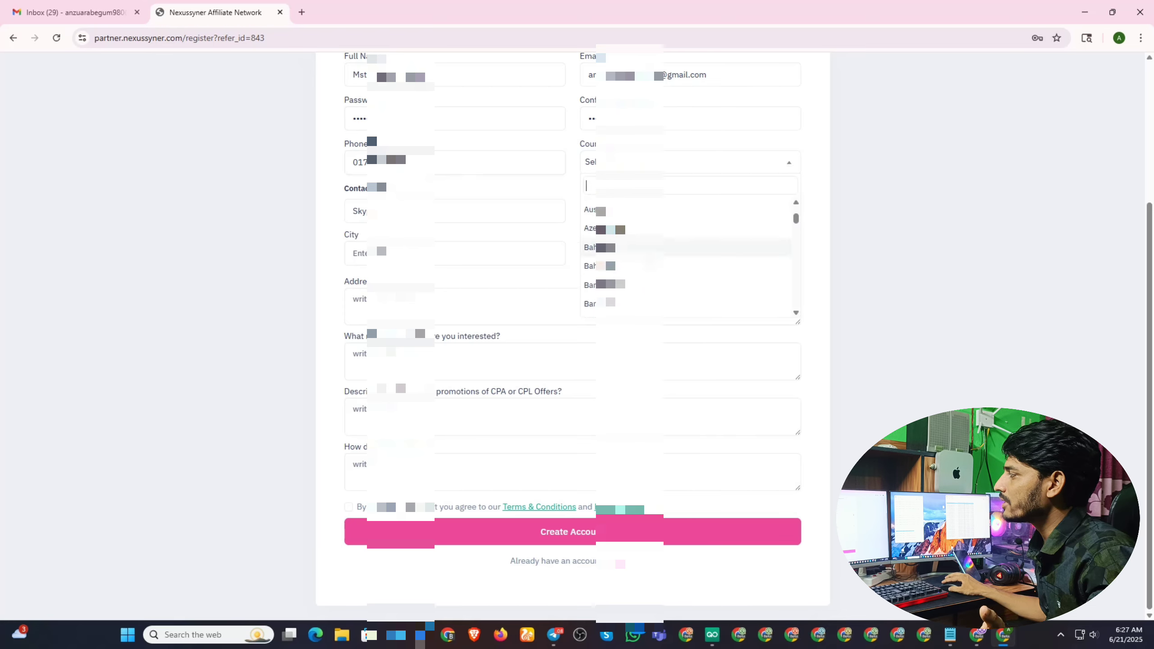
click(630, 292)
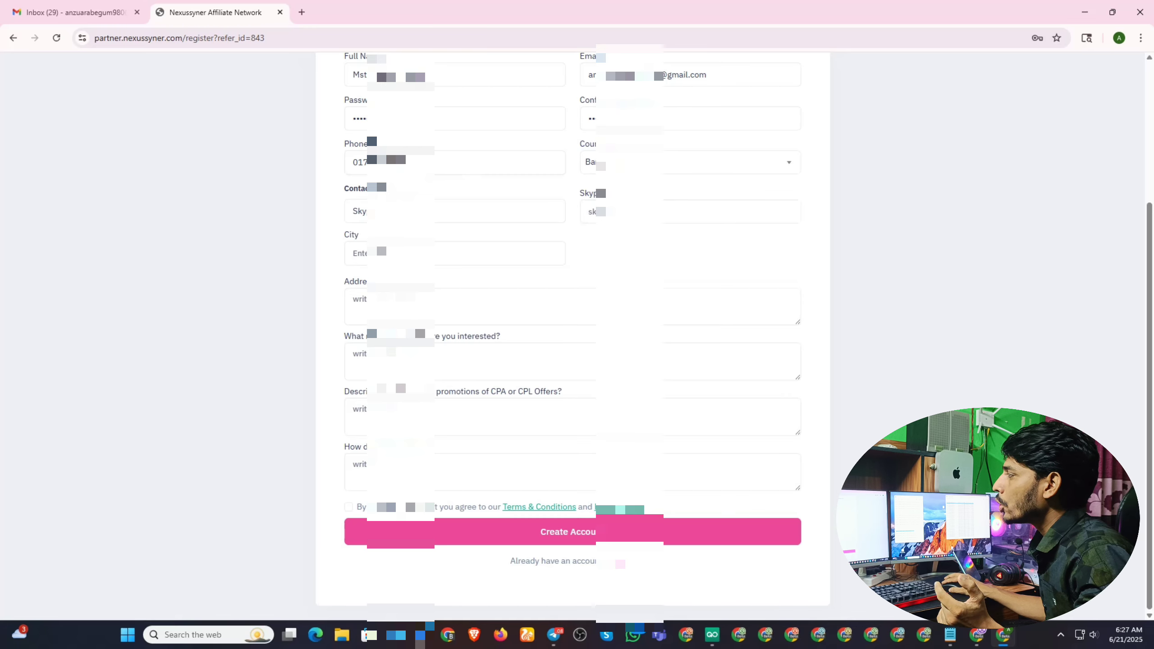
drag(409, 193, 337, 190)
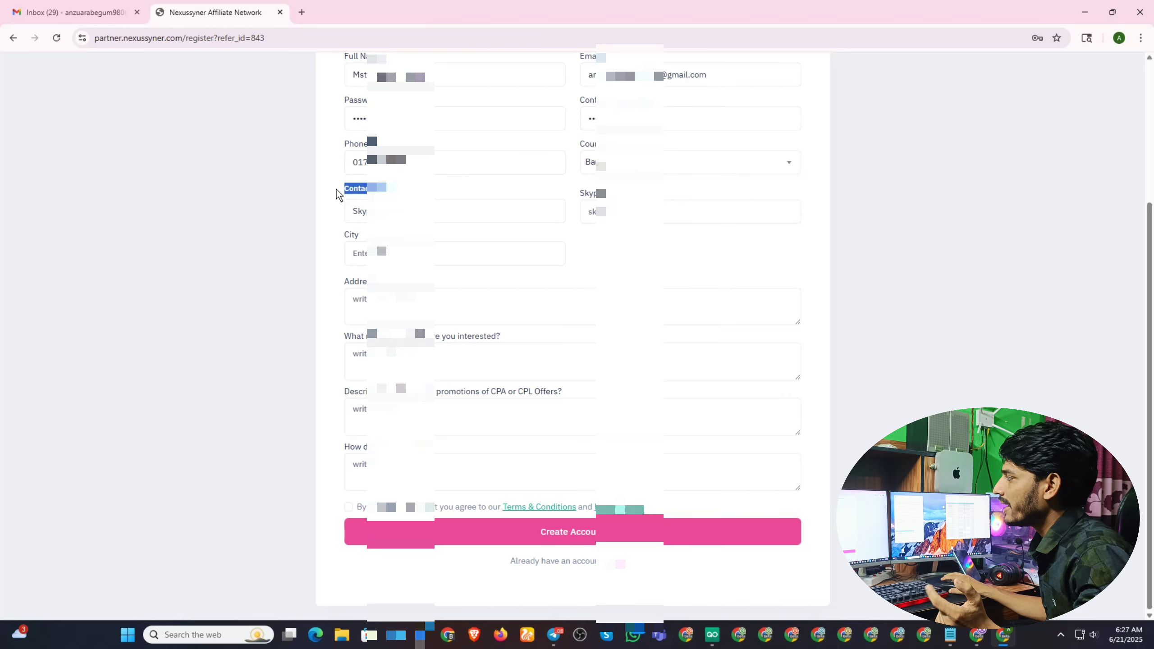
Choose Telegram as the preferred contact method.
click(491, 212)
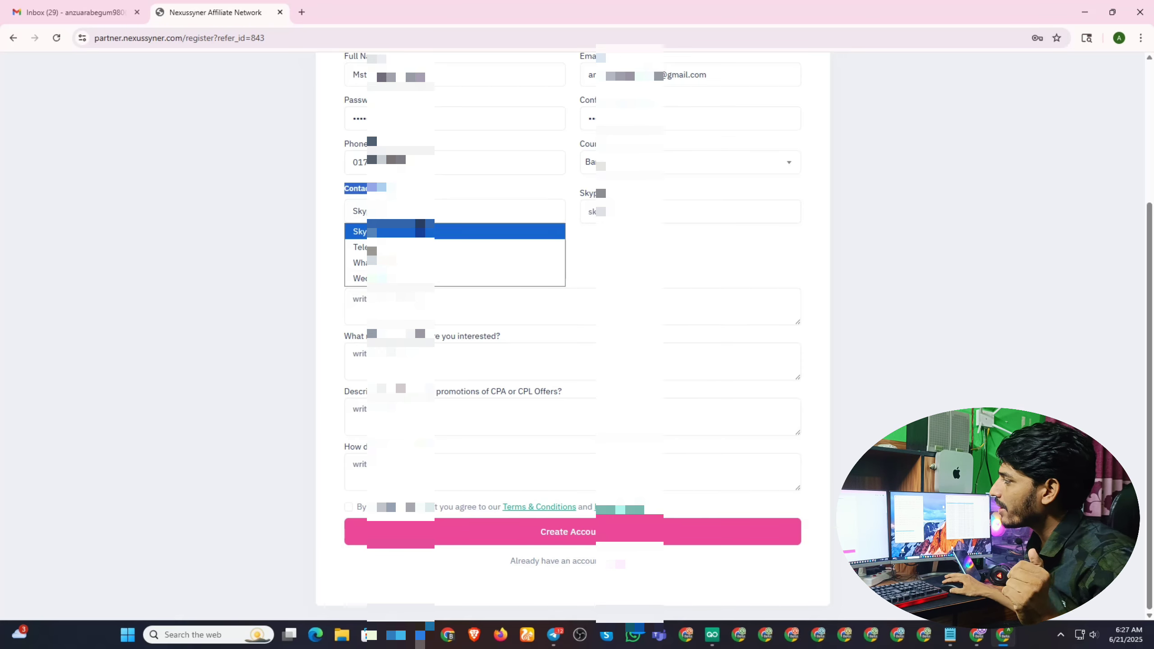
click(447, 247)
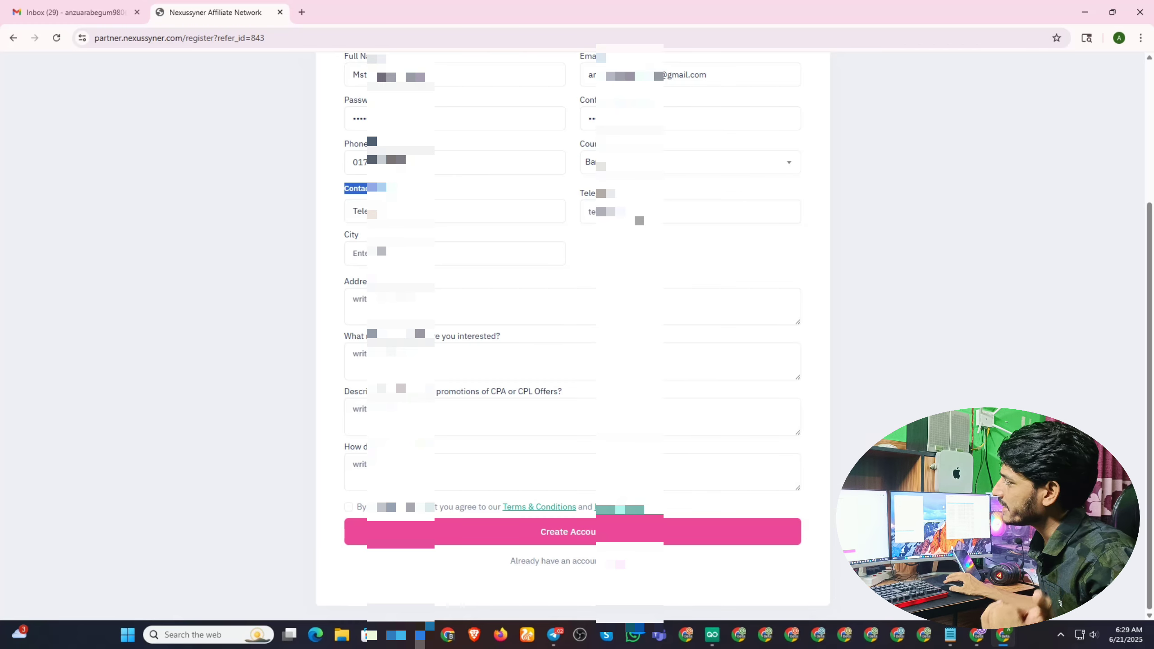
Enter the applicant's Telegram username, prefixed with @, in the Telegram field.
click(591, 212)
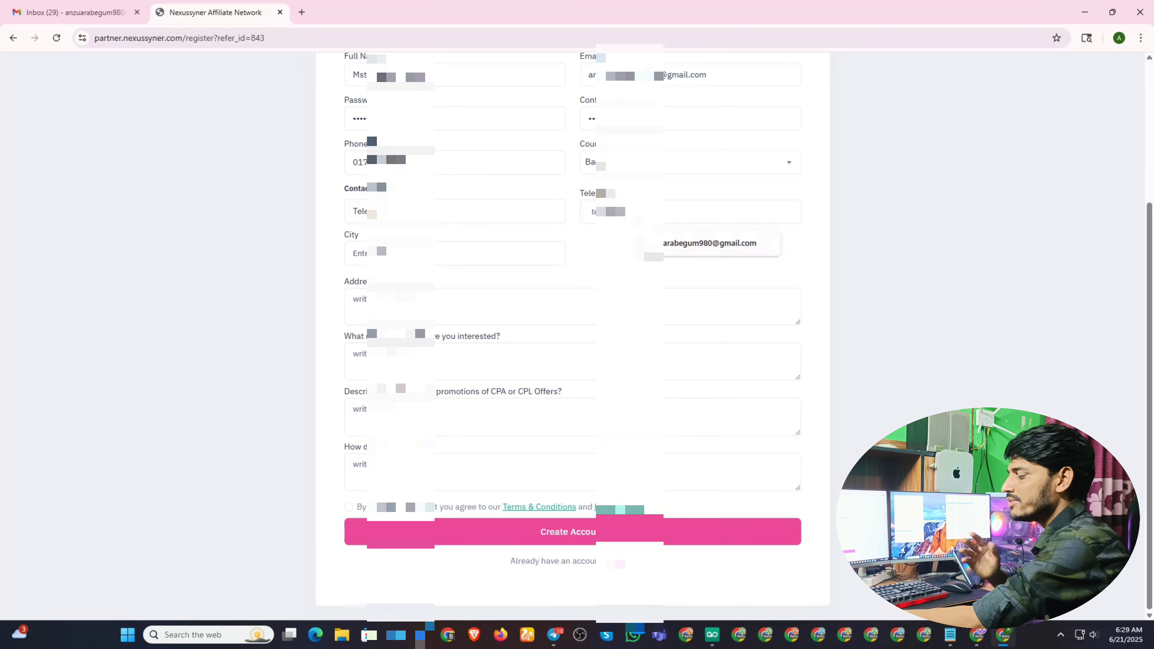
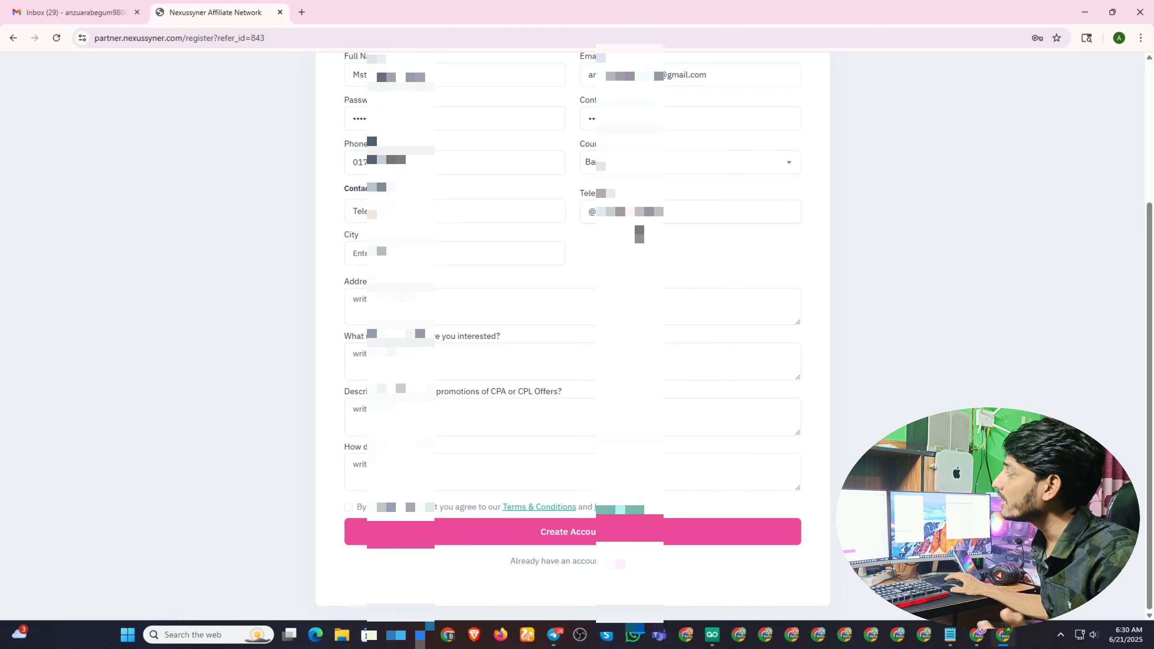
Type the applicant's city into the City field and dismiss the address suggestions.
click(408, 262)
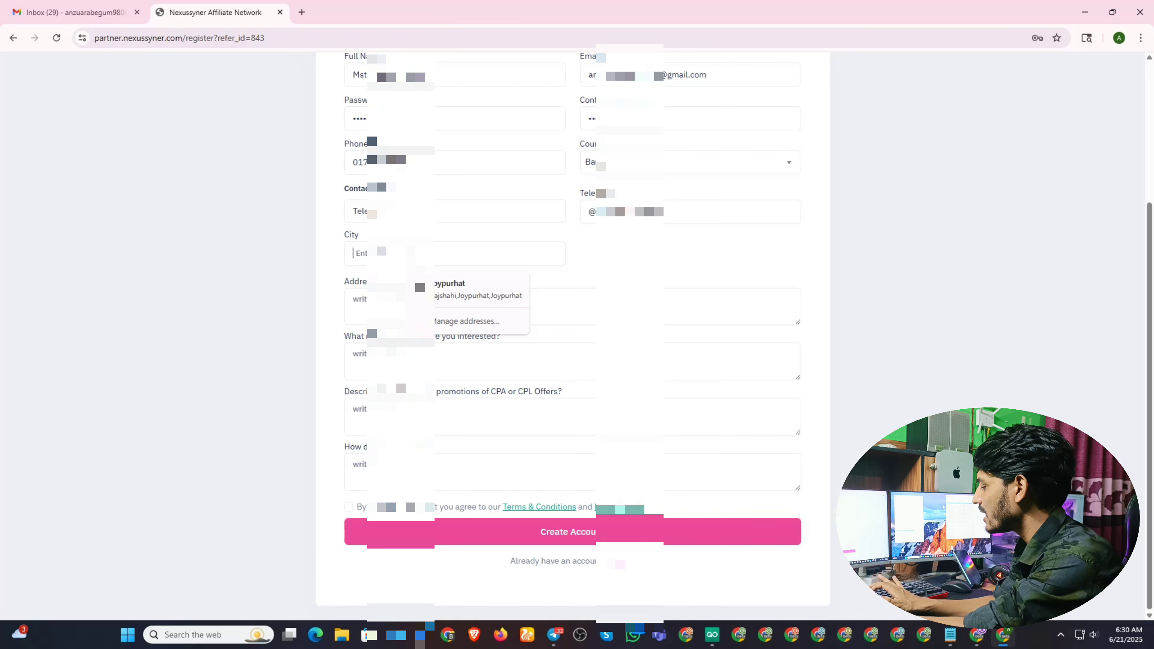
text(Joy)
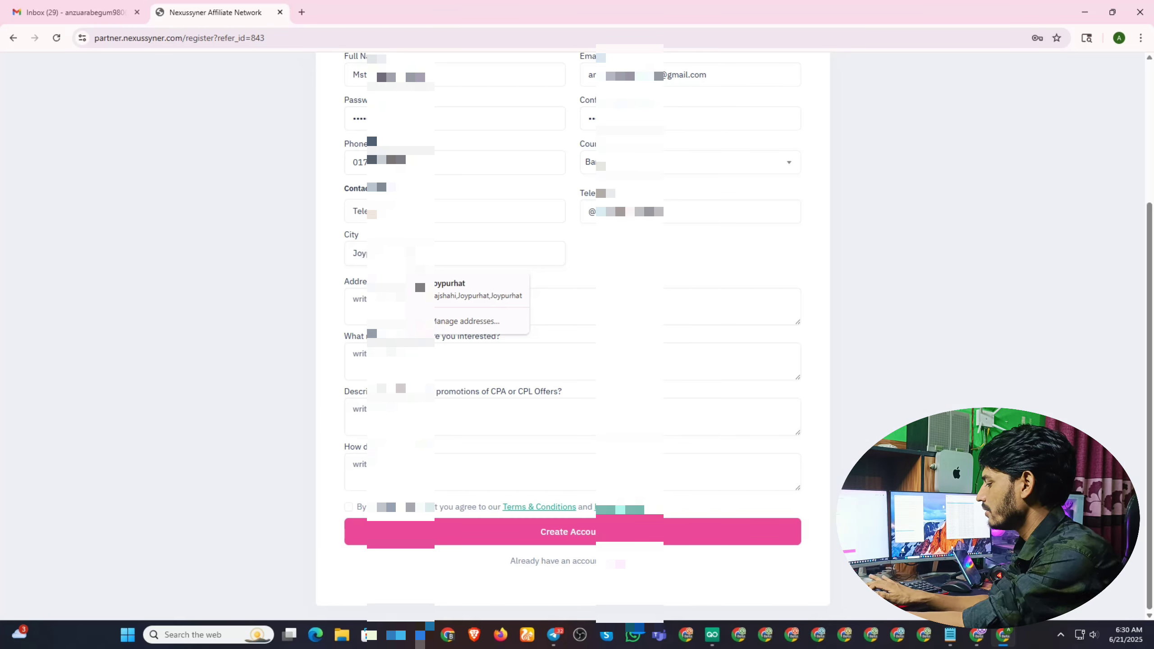
text(purhat)
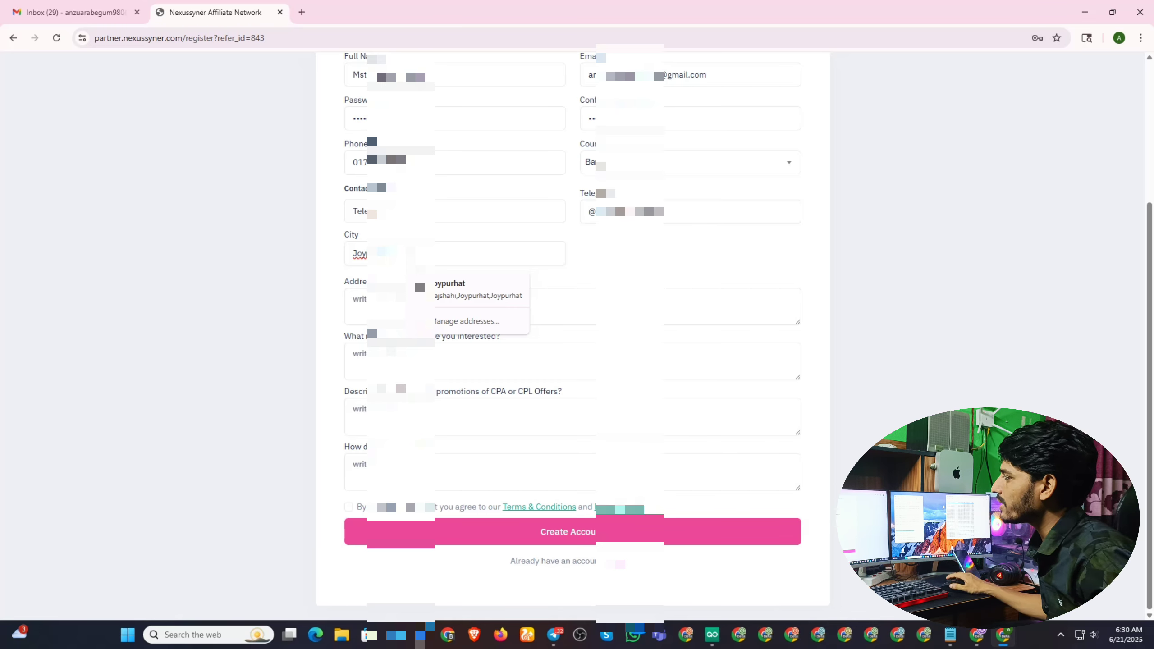
click(623, 259)
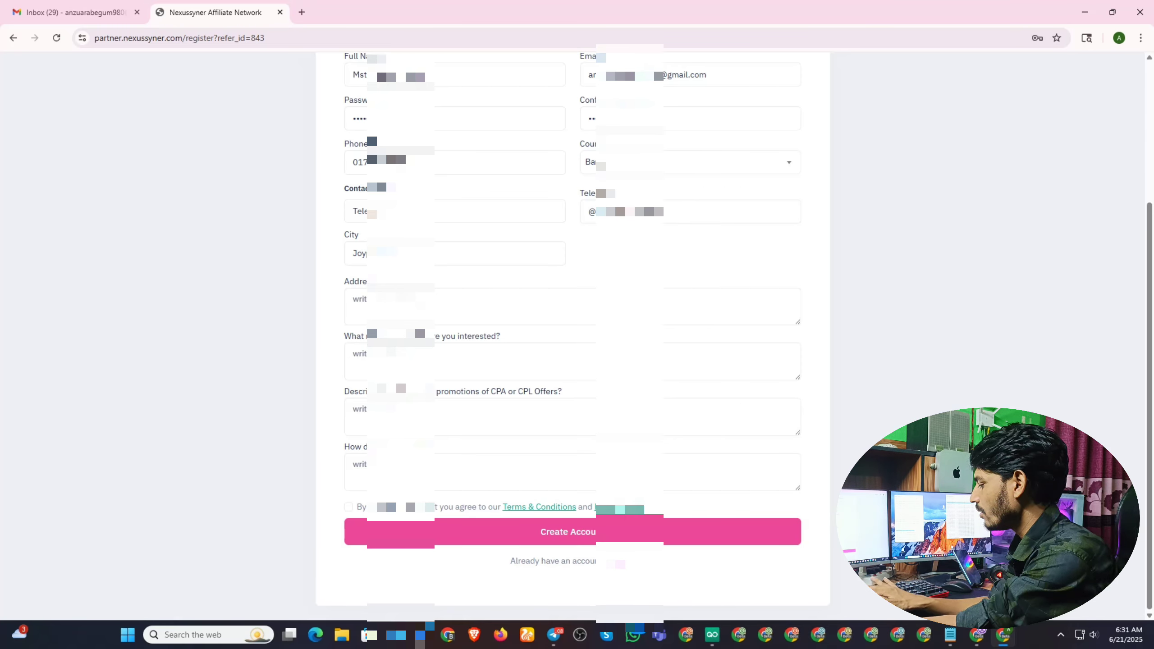
Enter the affiliate's street address and begin the niche-interest answer with 'I like'.
click(354, 300)
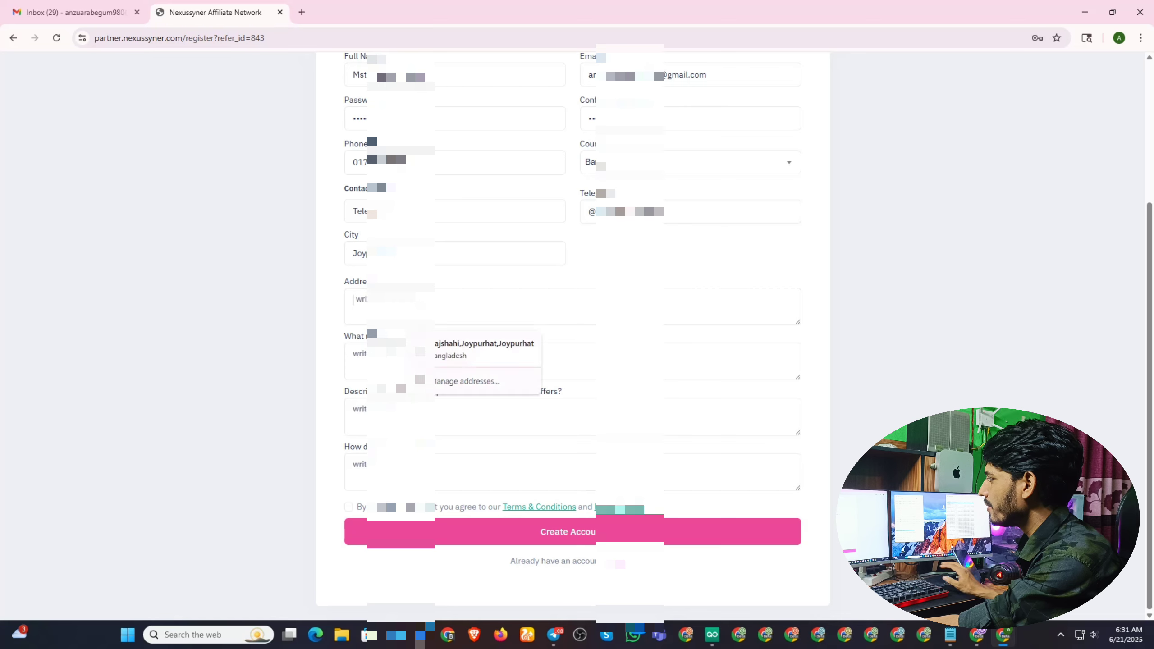
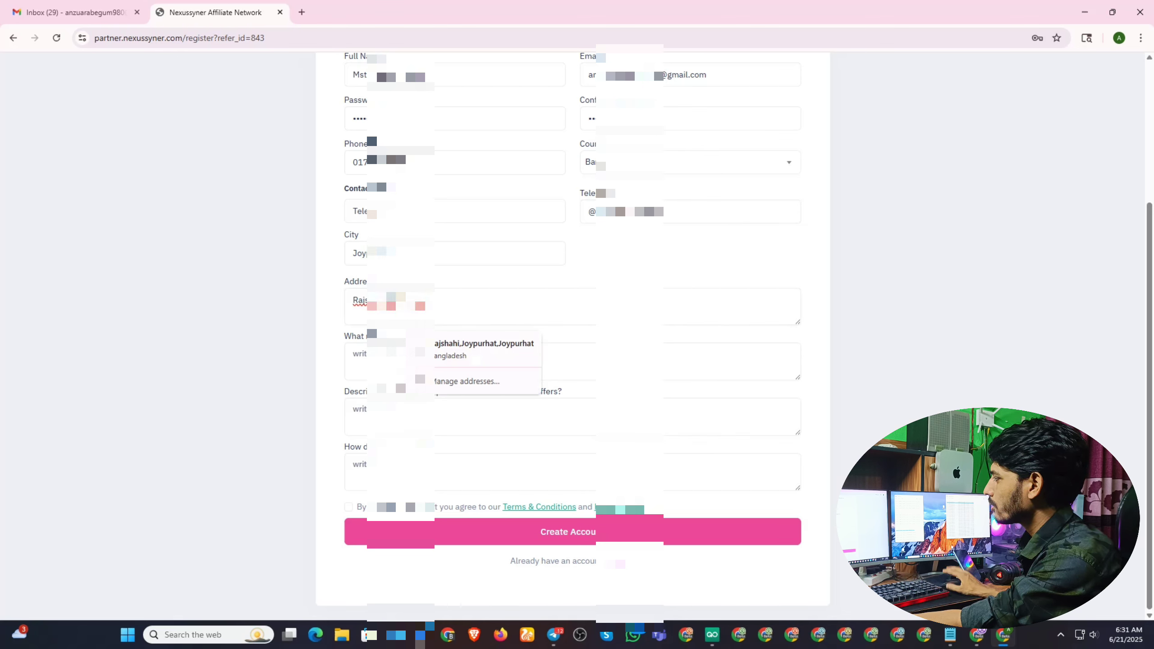
click(453, 360)
text(I like)
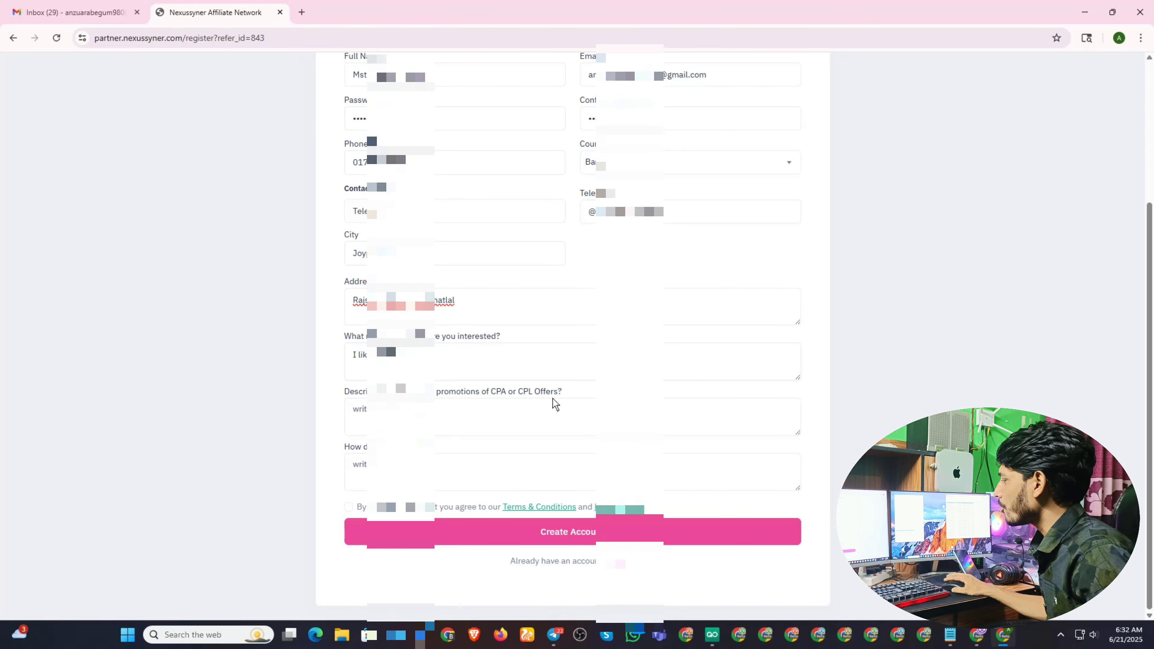
Copy the Facebook Marketplace audience line from promotion text 2025.txt, then minimize Notepad.
click(949, 636)
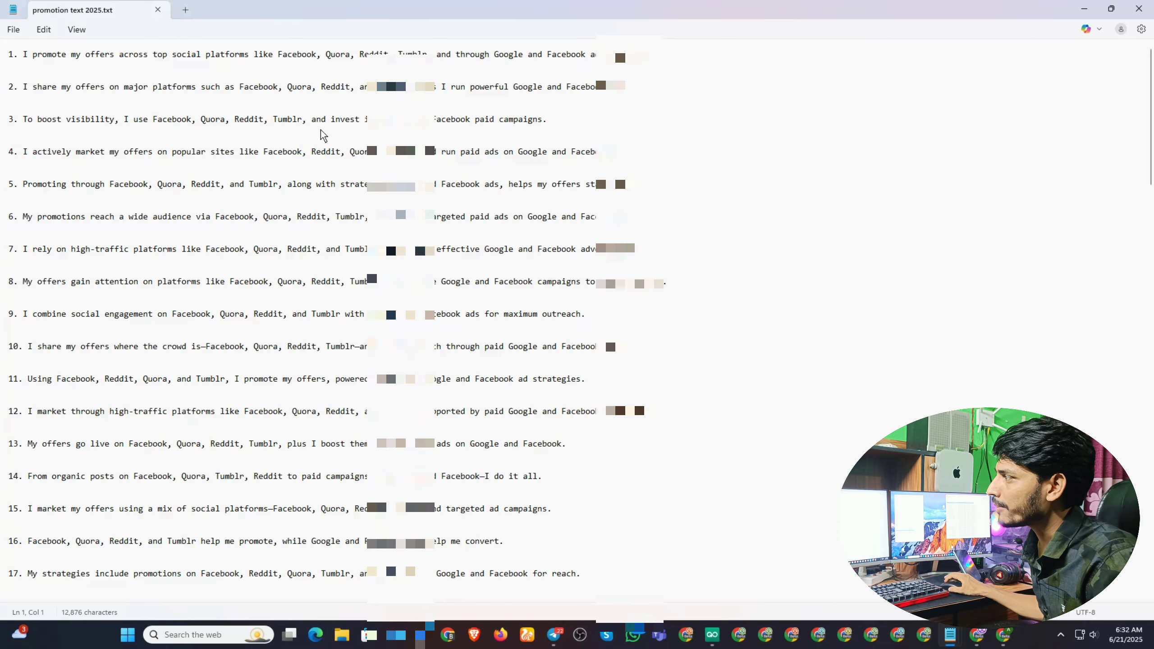
scroll(501, 157, down, 13)
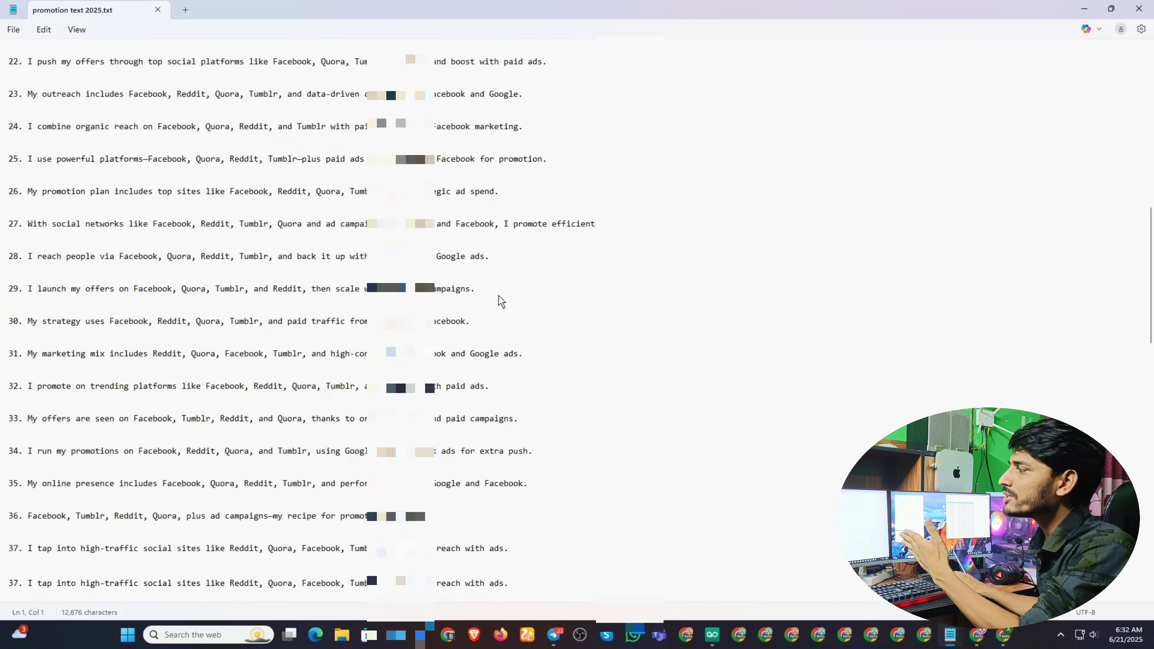
scroll(471, 287, down, 4)
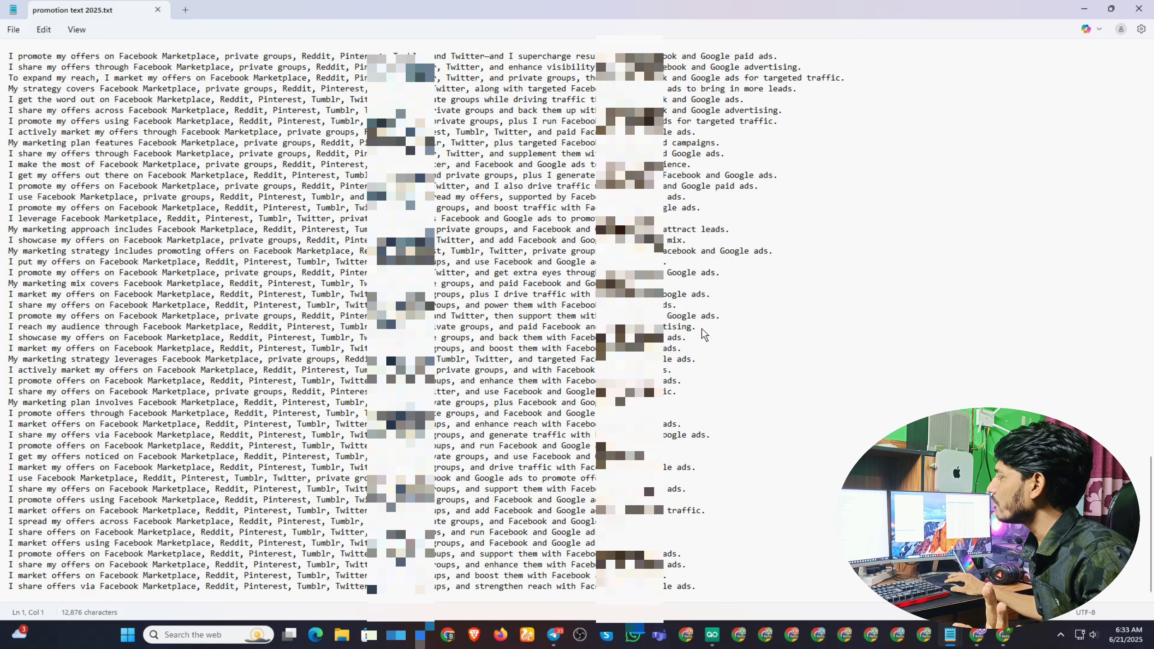
drag(705, 326, 4, 331)
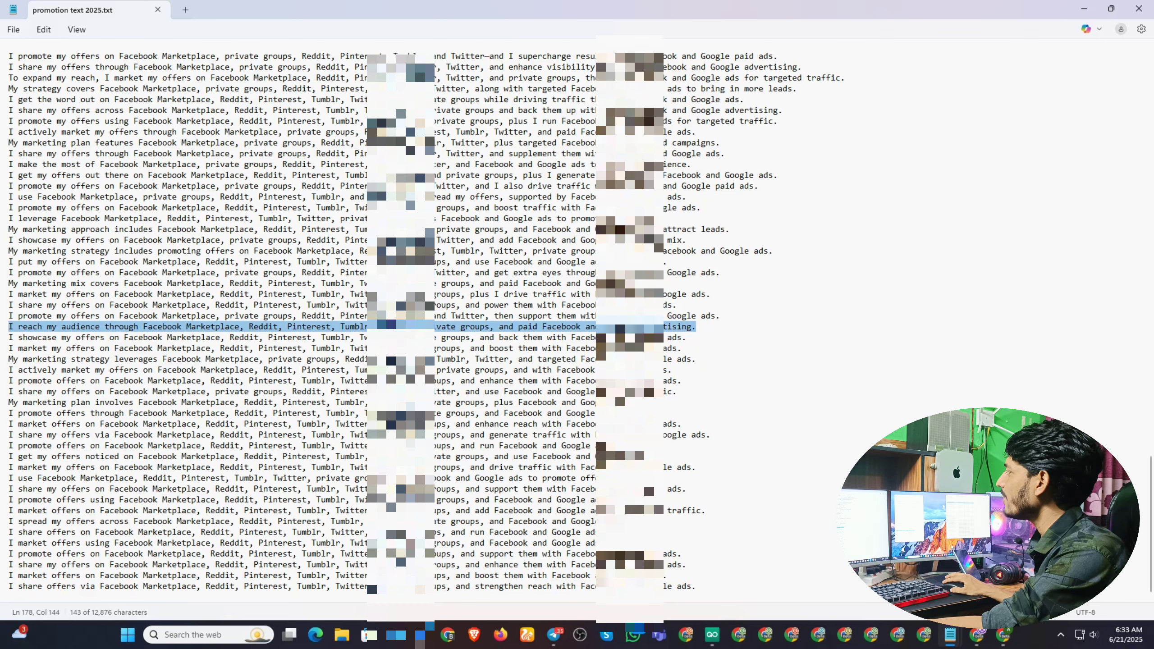
click(1085, 10)
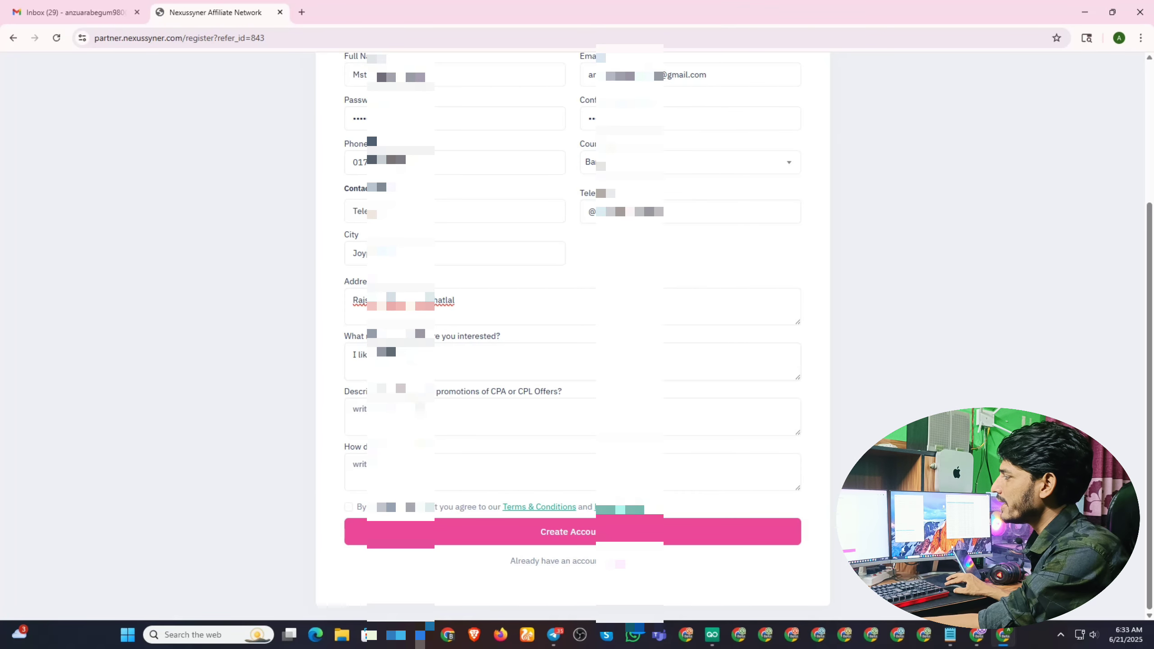
Paste the promotion sentence into Describe, give YouTube as the source, and accept the terms.
click(420, 407)
text(I reach my audience through Facebook Marketplace, Reddit, Pinterest, Twitter, private groups, and paid Facebook advertising.)
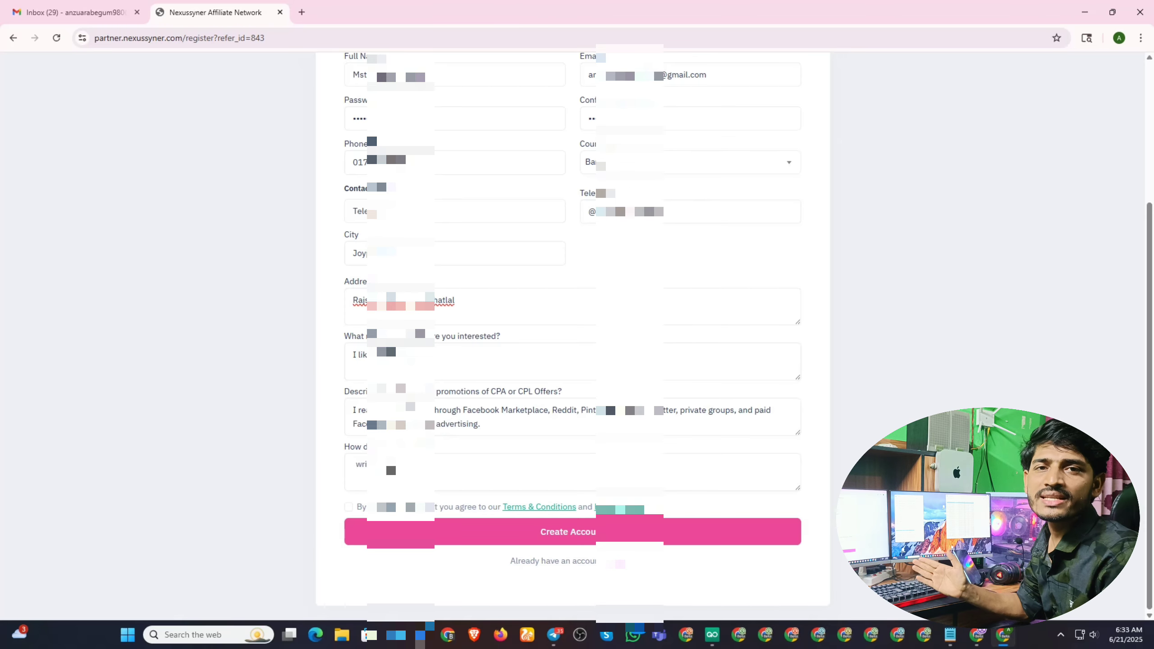
click(391, 471)
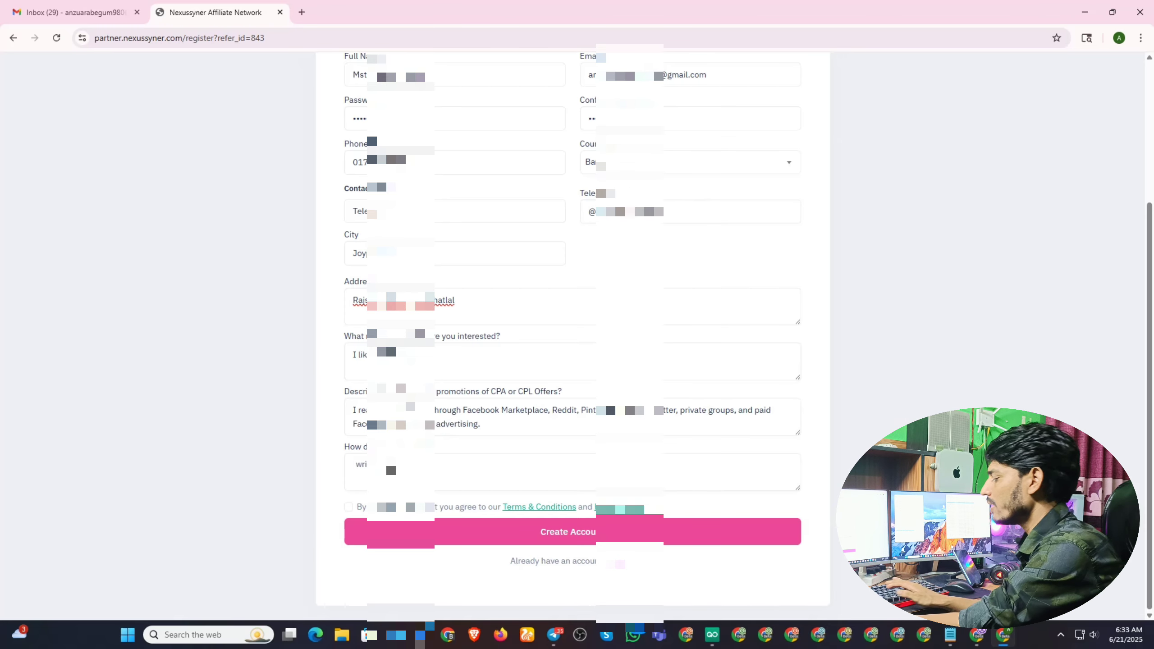
text(You)
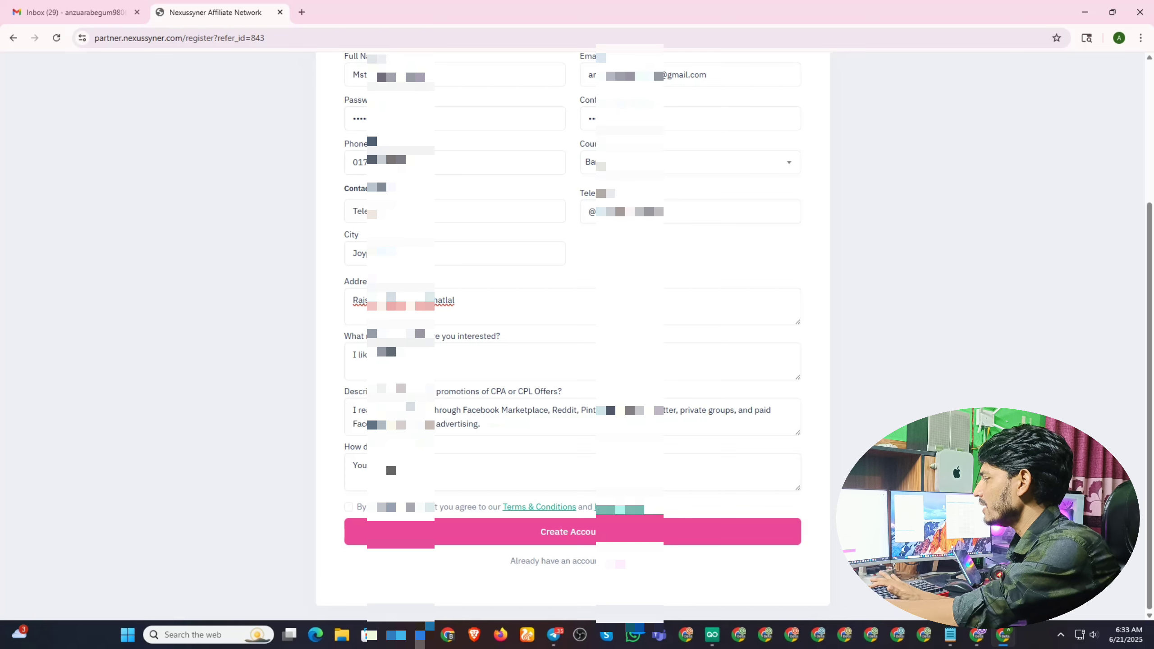
text(Tu)
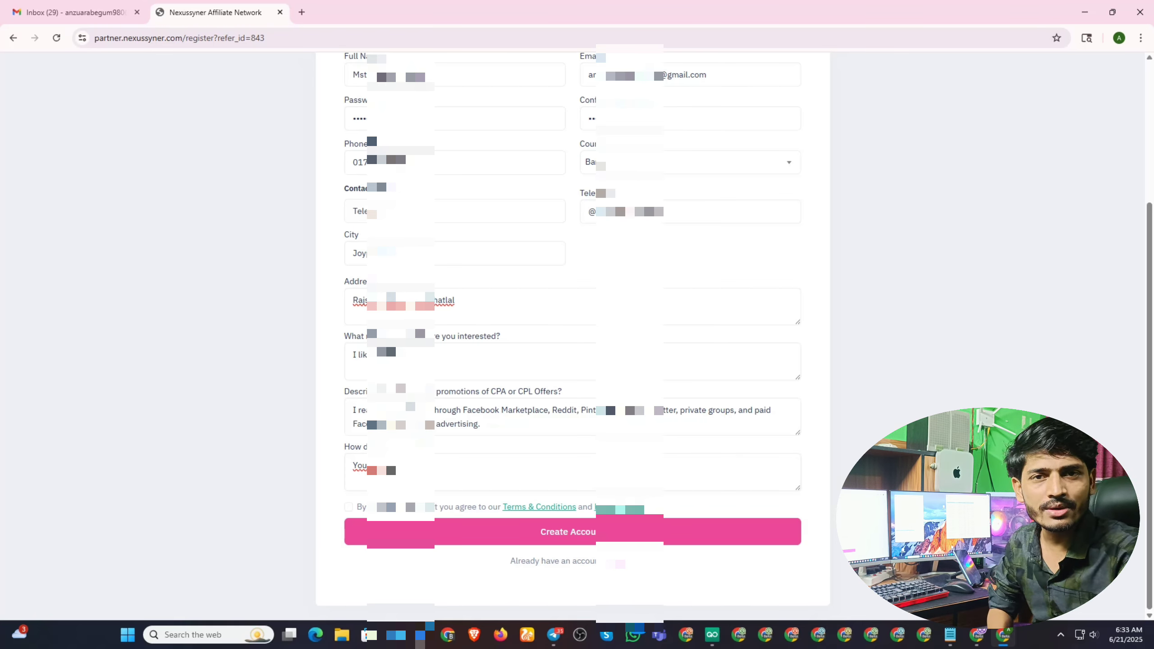
key(BackSpace)
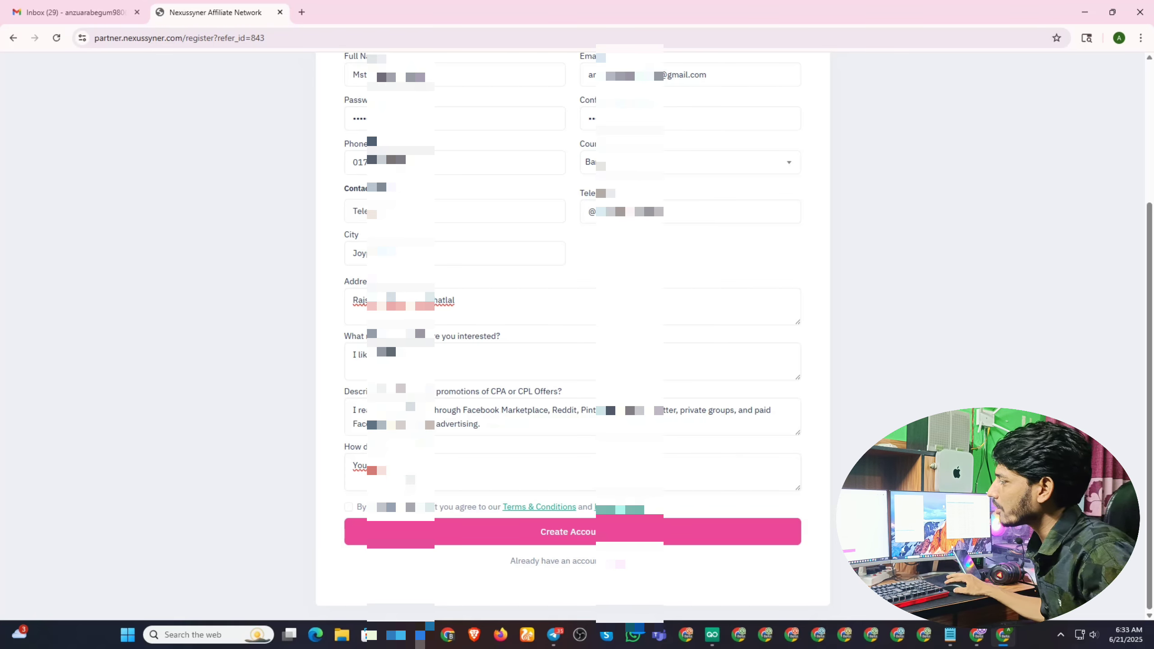
click(349, 509)
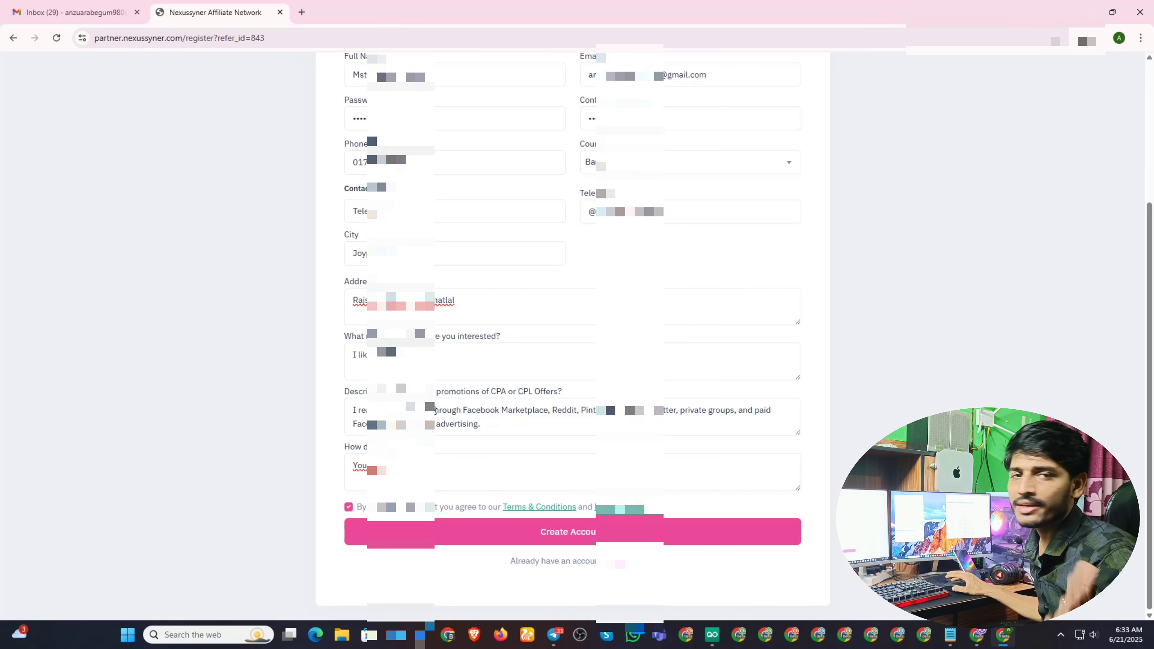
Create the account, attempt Sign In, and go to the Gmail inbox tab.
click(559, 533)
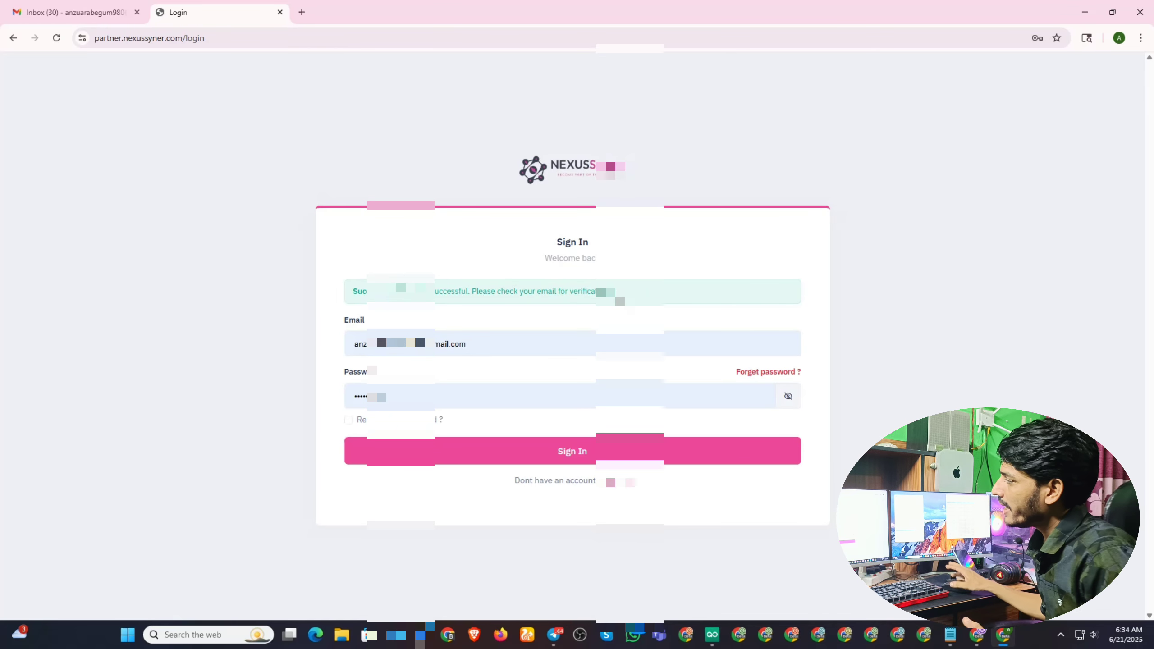
click(542, 446)
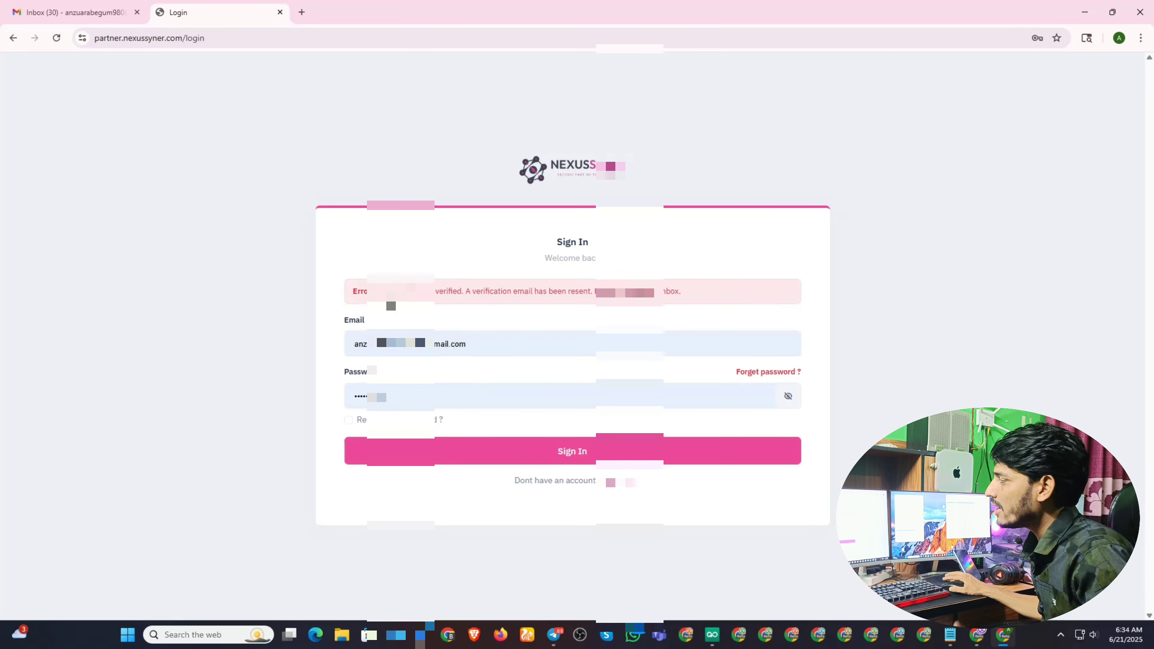
click(71, 7)
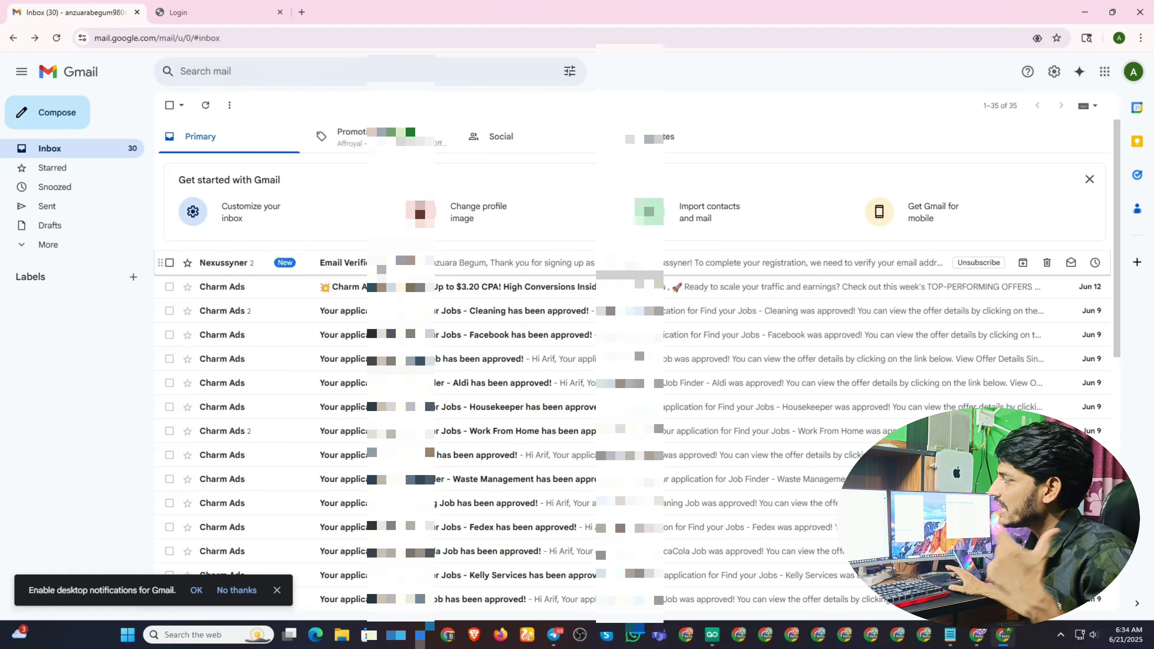
Verify the email via the newer Nexussyner message's Verify Email link after the first token fails.
click(378, 266)
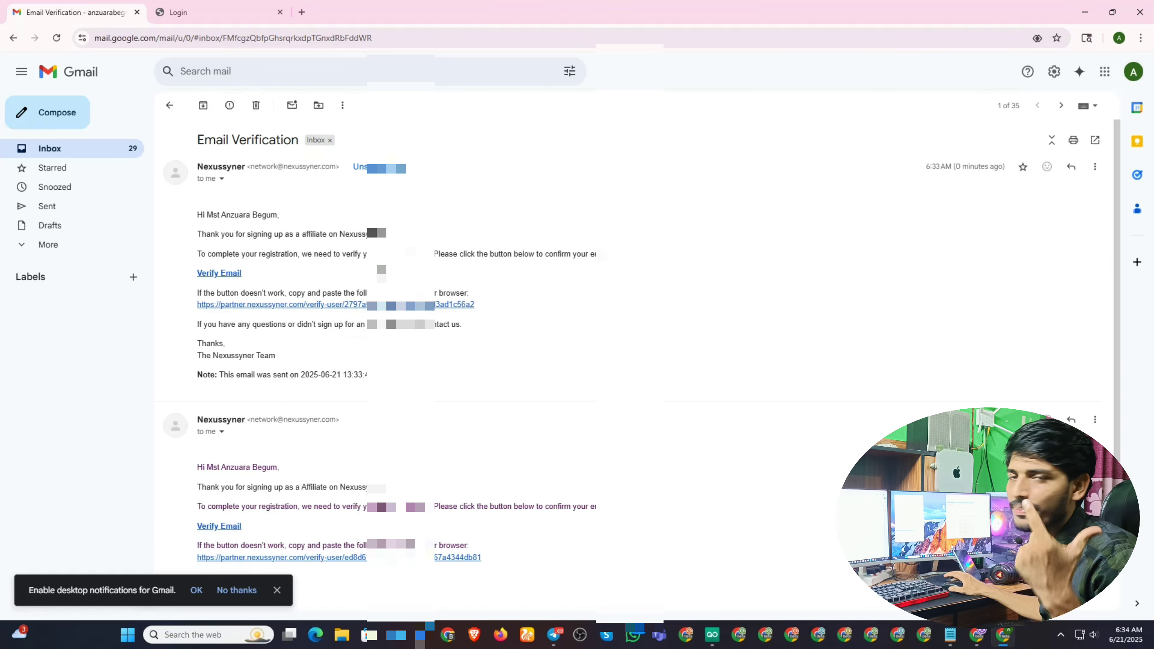
click(219, 273)
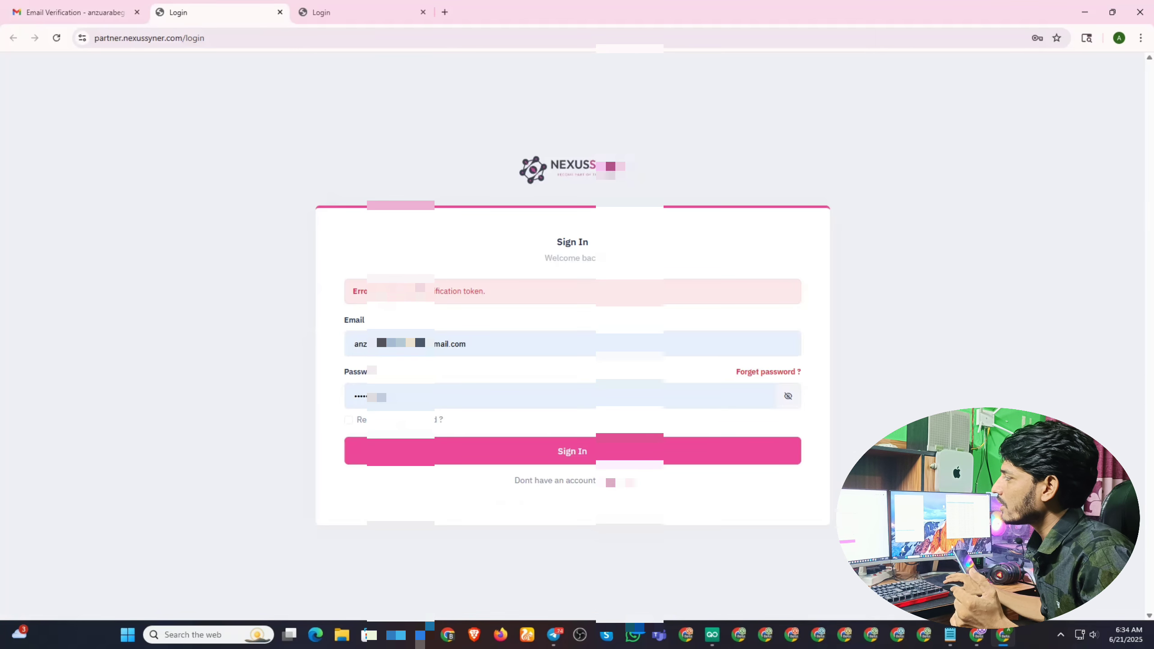
click(81, 5)
scroll(315, 345, down, 2)
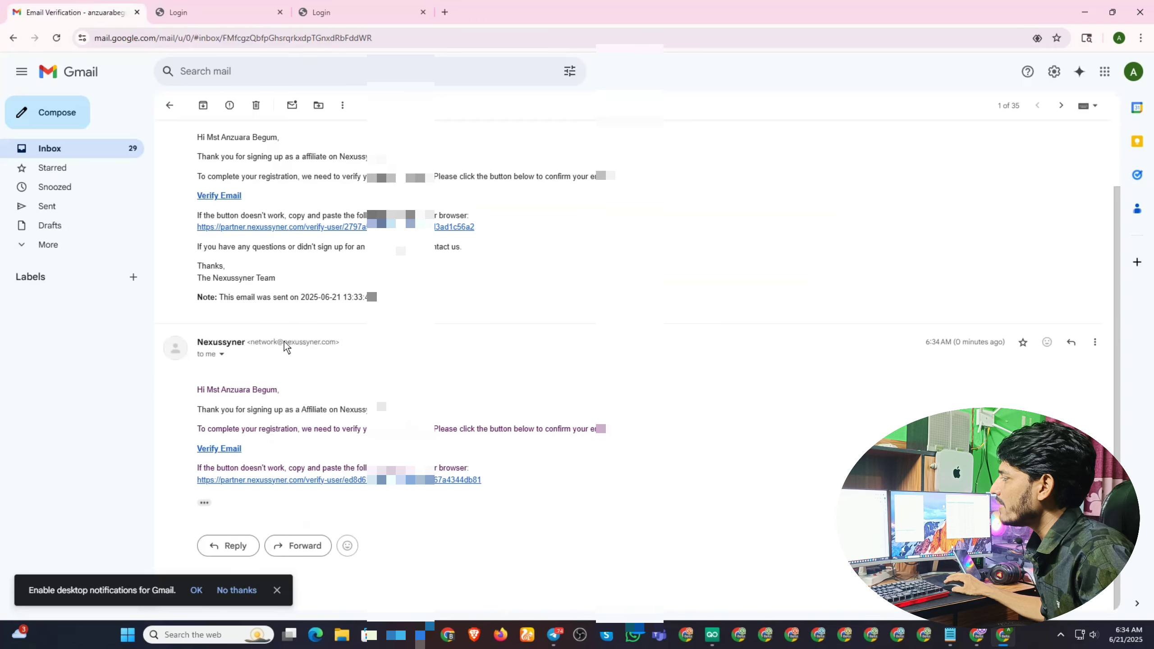
click(220, 449)
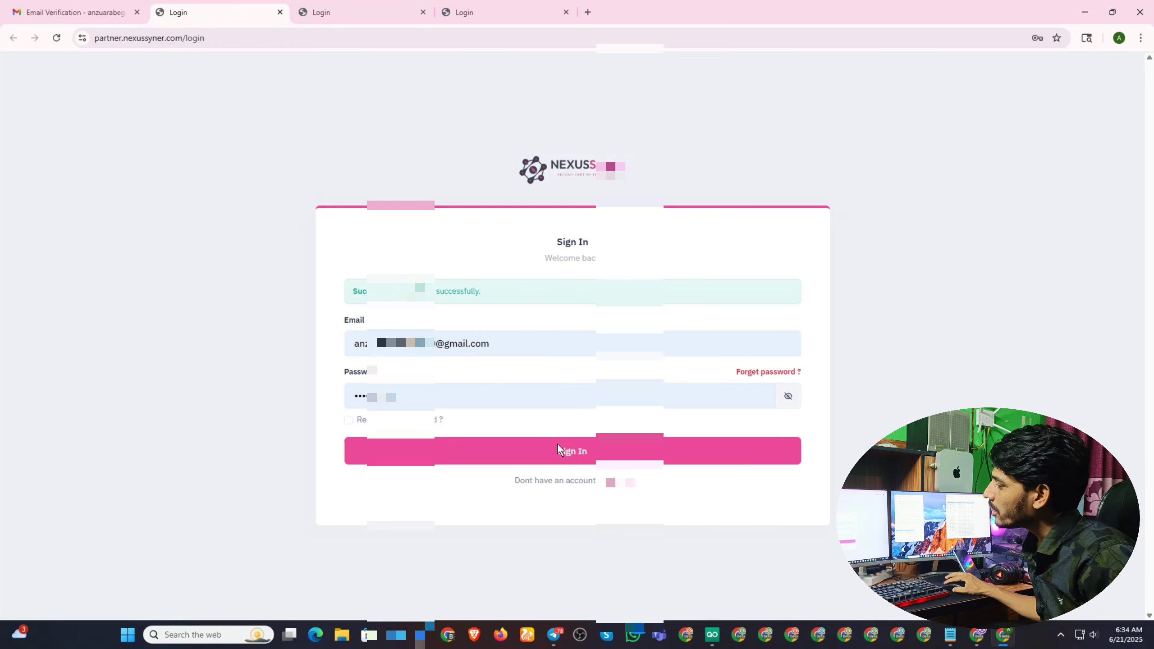
Sign in, select the account-pending-approval message, then return to the Gmail inbox.
click(544, 449)
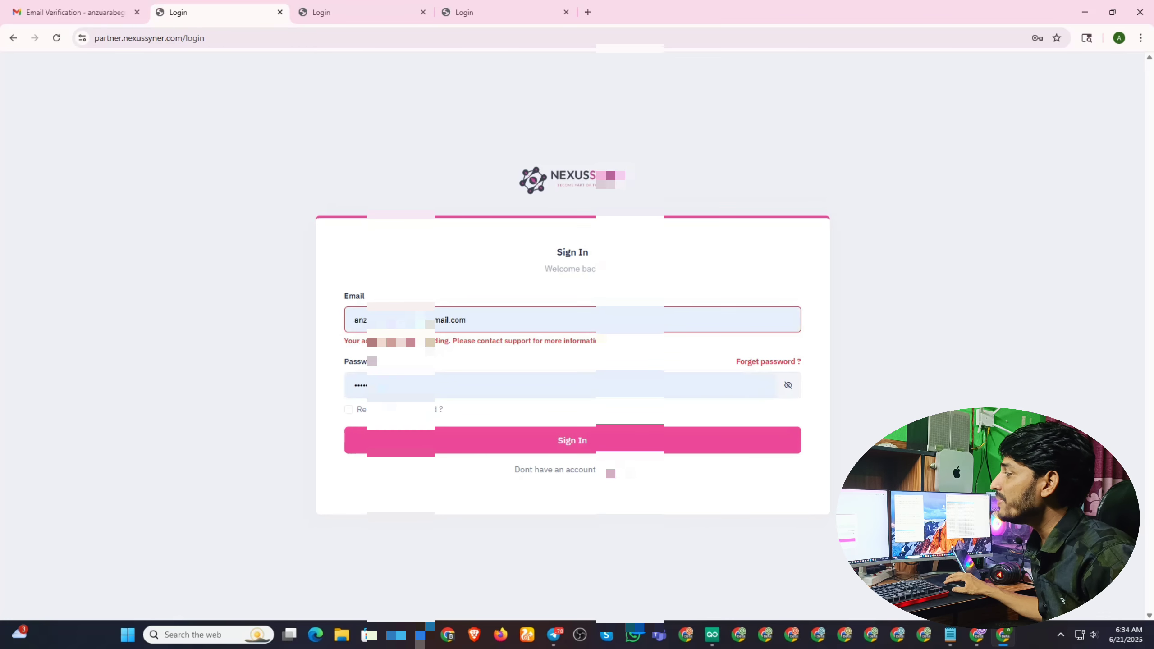
drag(607, 341, 341, 345)
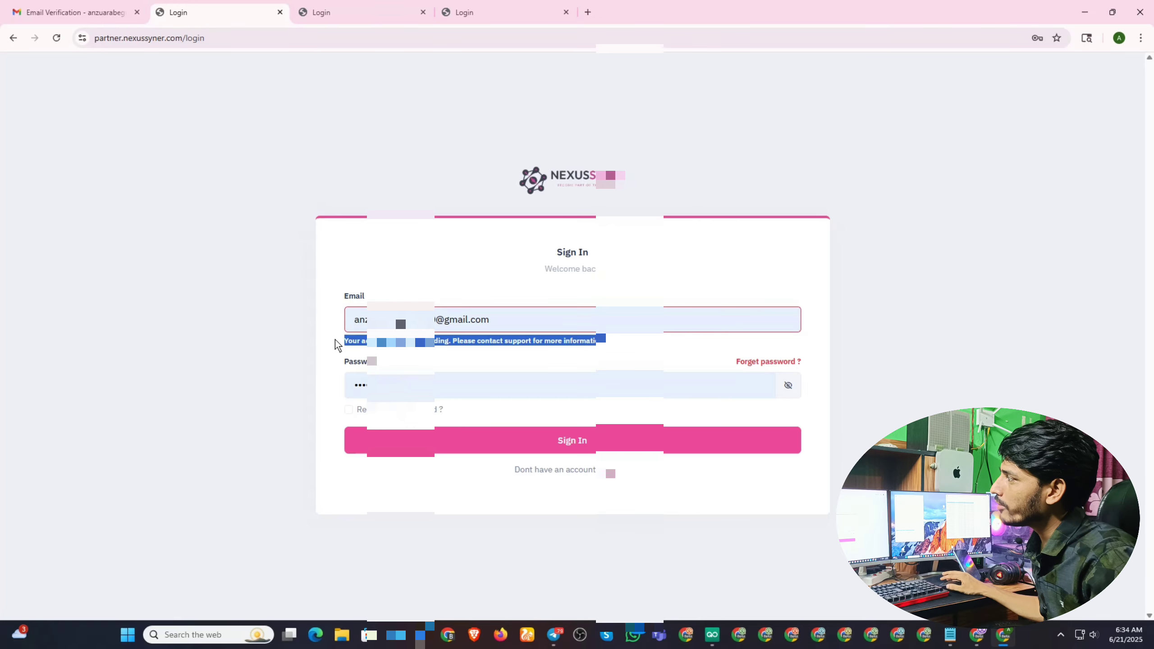
click(45, 12)
click(49, 150)
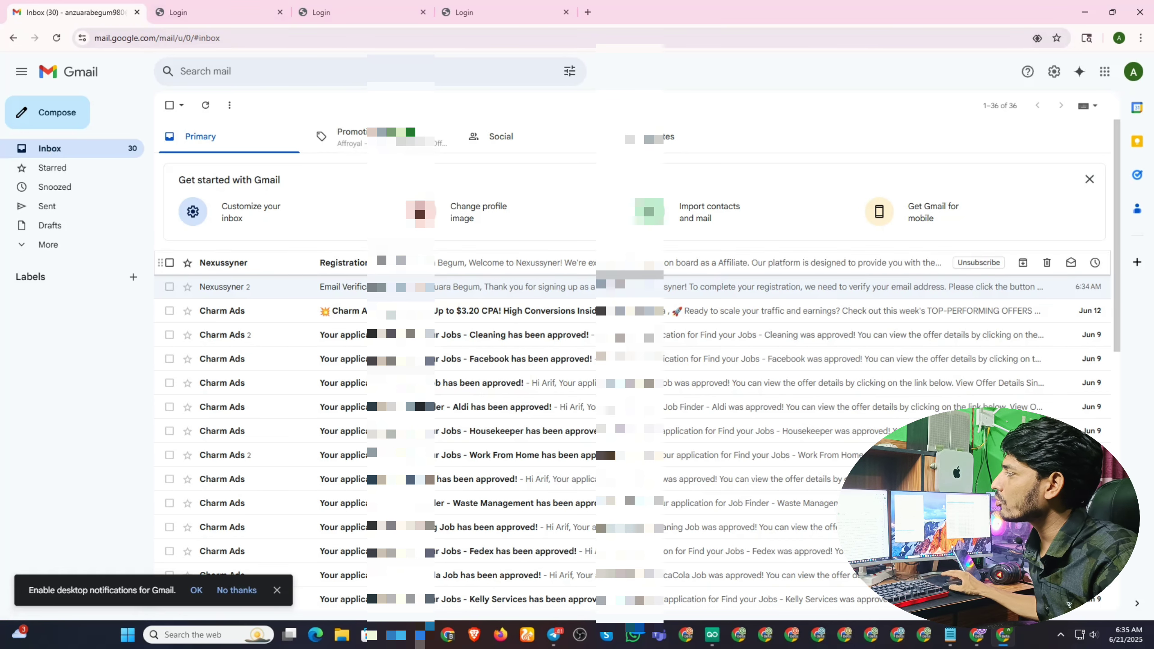
Read the Nexussyner Registration welcome email, then go back to the Nexussyner Login tab.
click(550, 263)
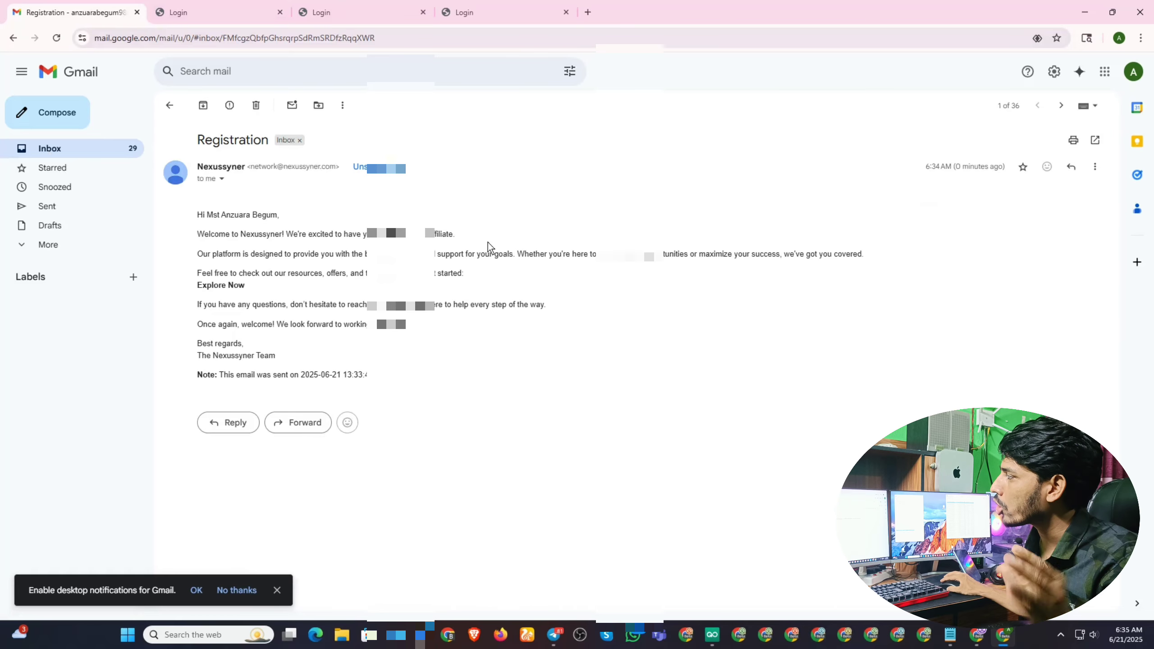
click(45, 148)
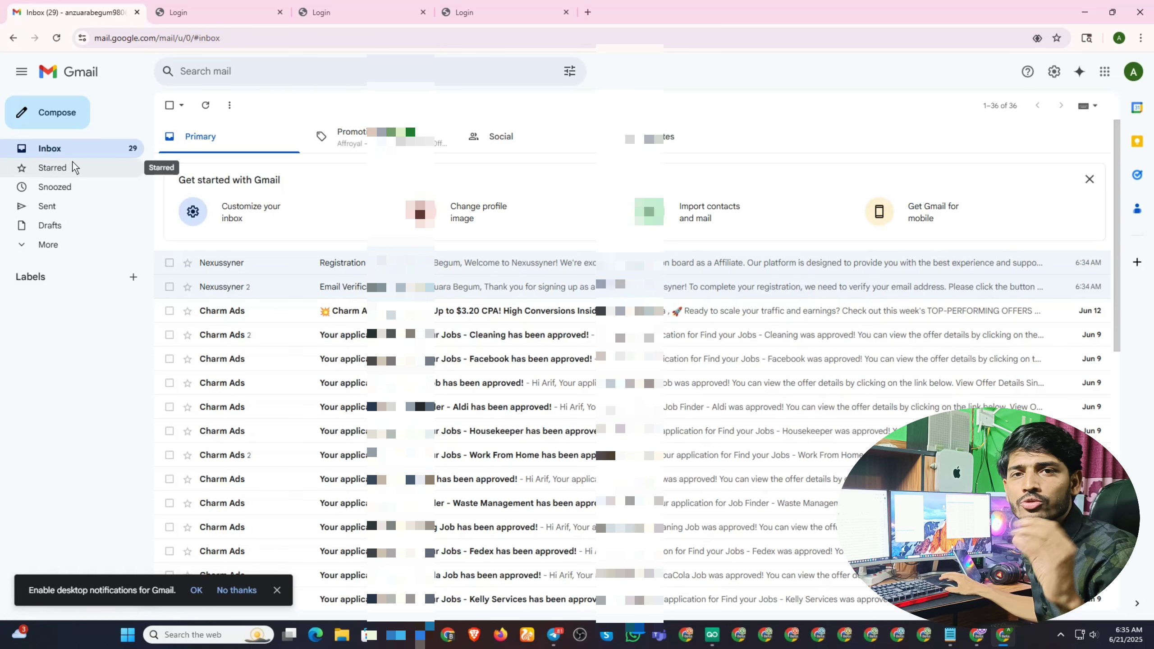
click(218, 13)
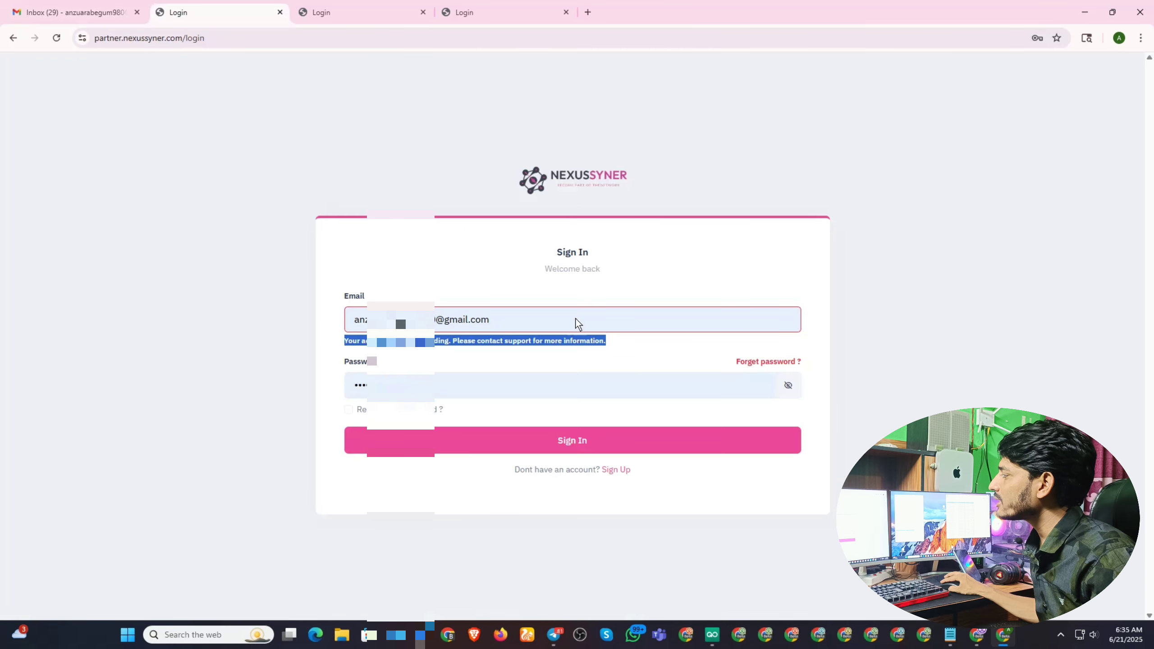
click(527, 439)
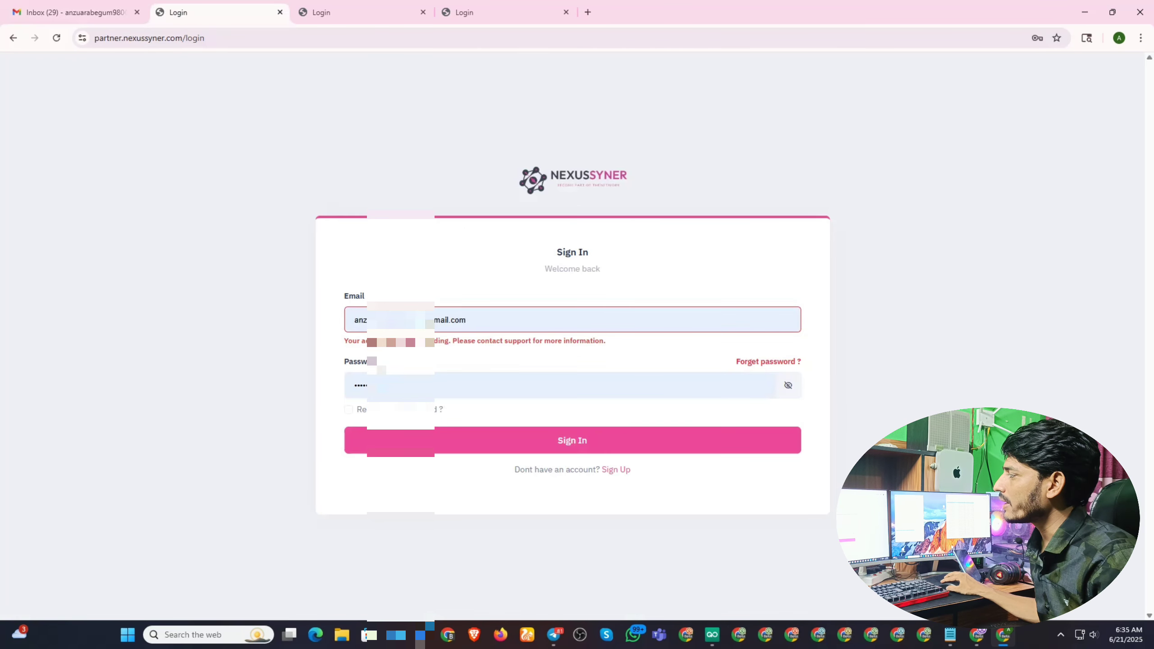